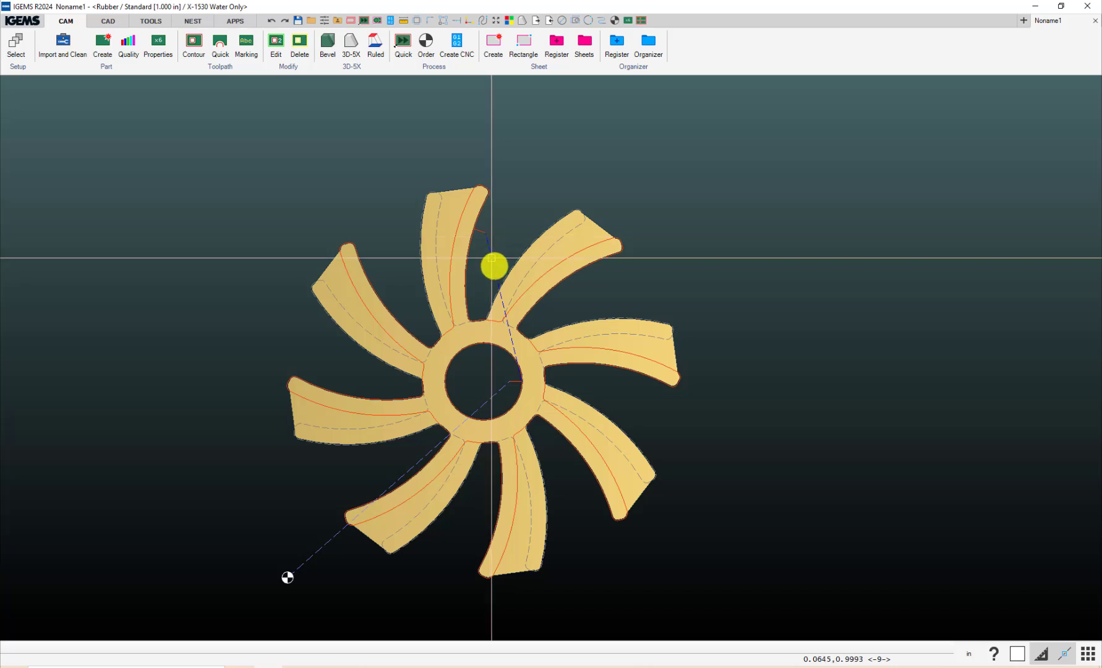
Set the toolpath start point on the top blade edge with a short lead-in
{"action": "left_click", "coordinate": [486, 233]}
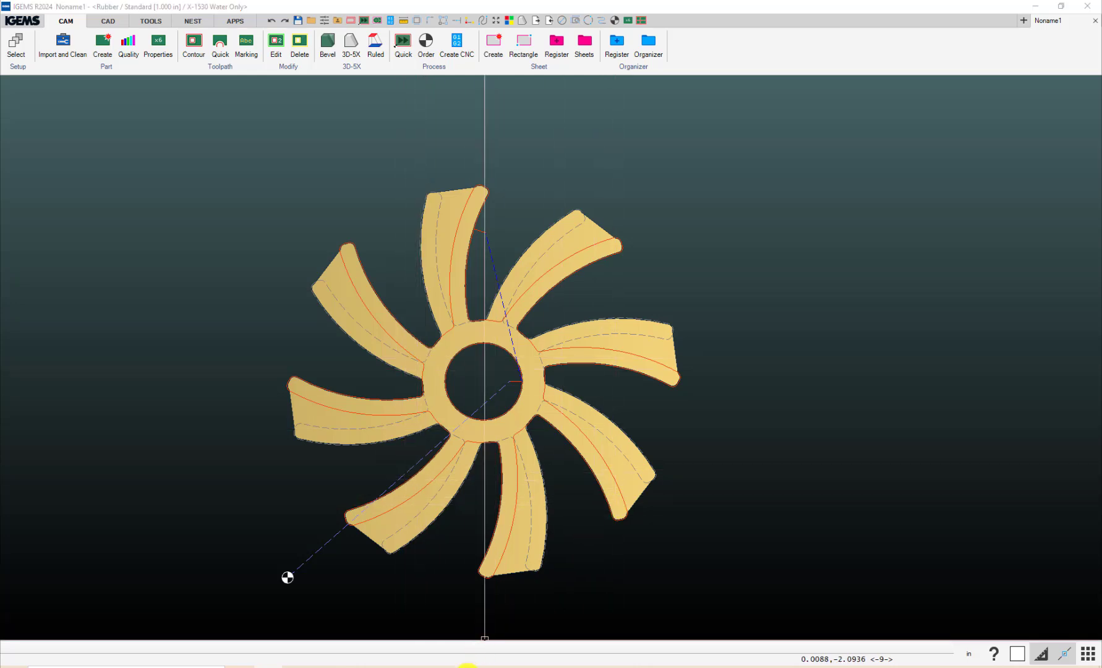
Bring the Ikuhlu Wiki forward and highlight its domain ikuhlu.wardjet.com in the address bar
{"action": "mouse_move", "coordinate": [481, 659]}
{"action": "left_click", "coordinate": [503, 622]}
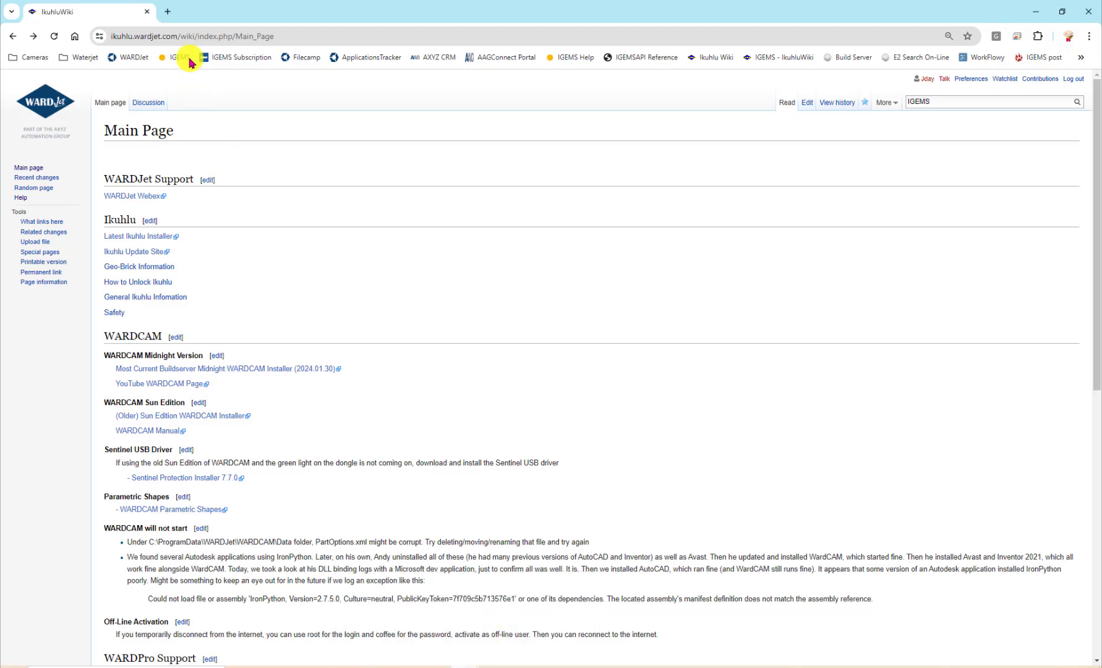
{"action": "left_click", "coordinate": [180, 36]}
{"action": "left_click", "coordinate": [117, 36]}
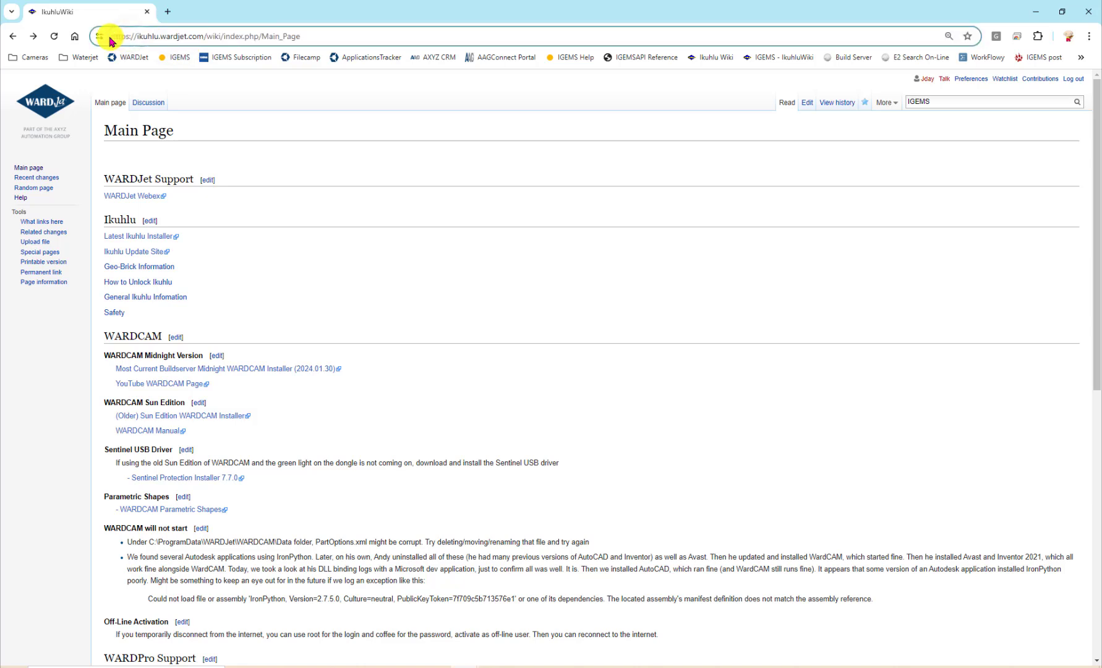
{"action": "left_click_drag", "start_coordinate": [137, 37], "coordinate": [204, 36]}
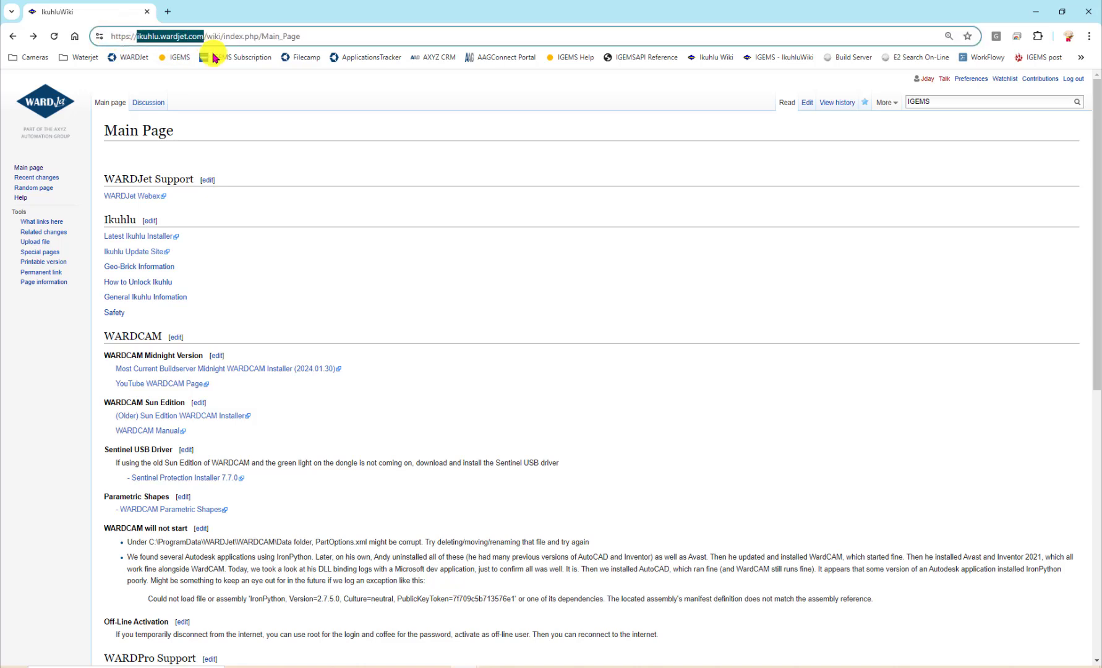
Search the wiki for IGEMS, open the IGEMS page and scroll to its contents list
{"action": "double_click", "coordinate": [943, 104]}
{"action": "mouse_move", "coordinate": [875, 109]}
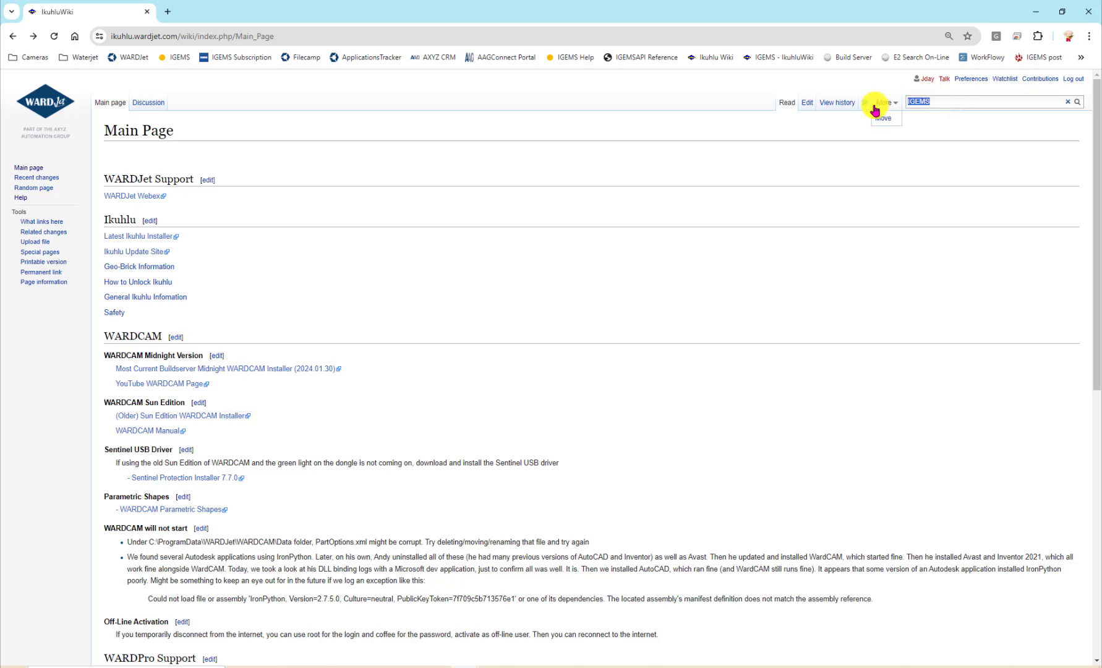
{"action": "type", "text": "I"}
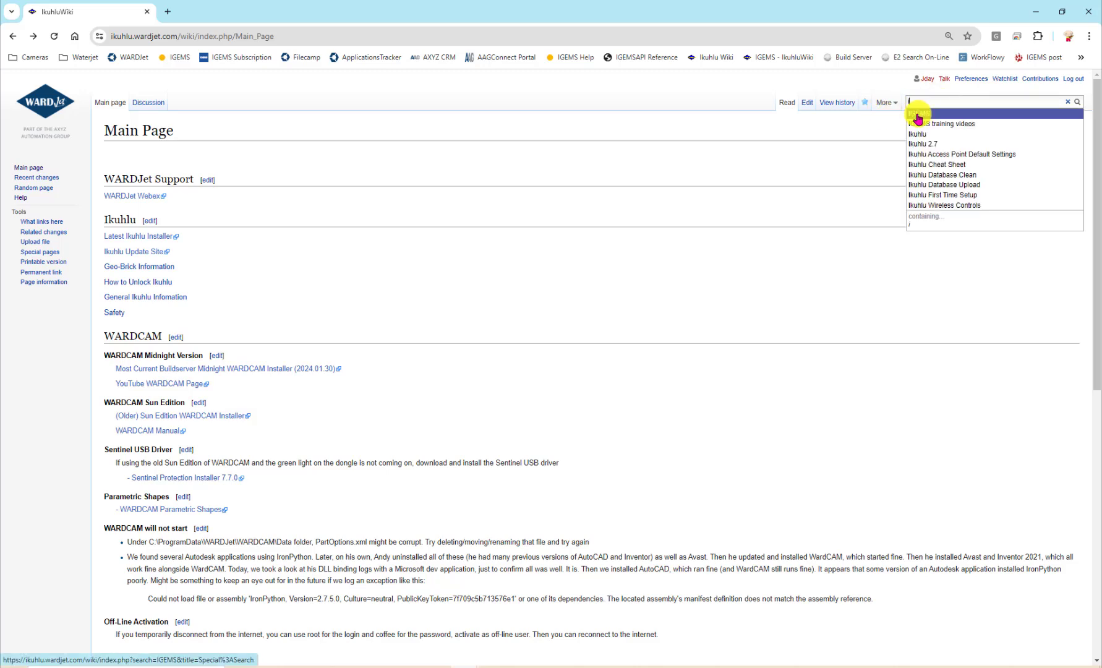
{"action": "left_click", "coordinate": [918, 117]}
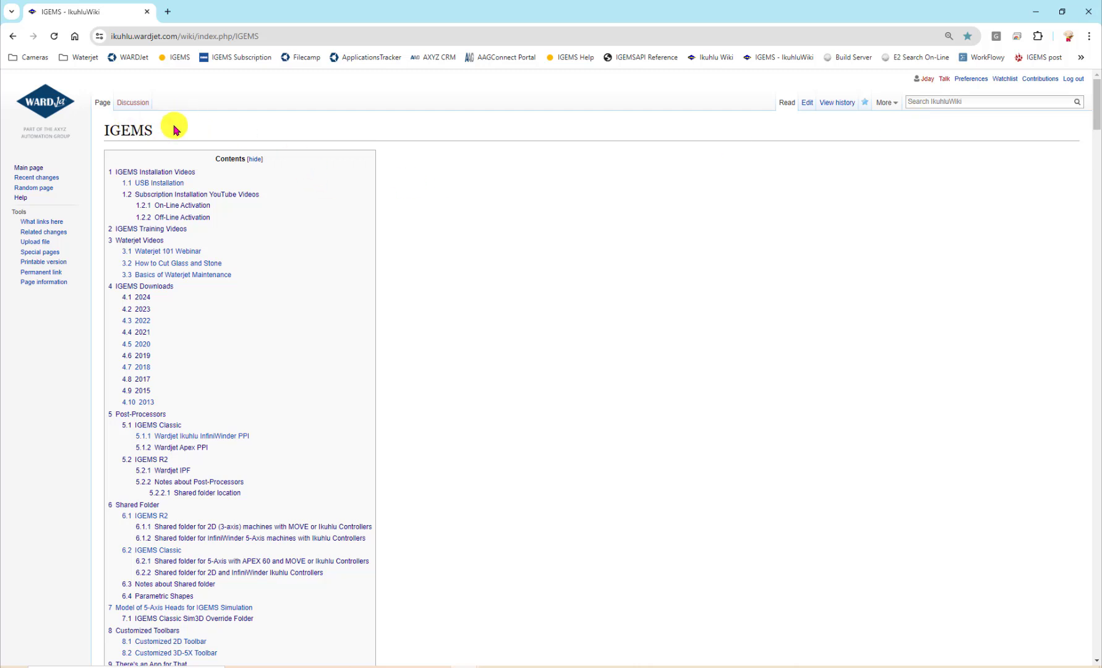
{"action": "scroll", "coordinate": [280, 225], "scroll_direction": "down", "scroll_amount": 3}
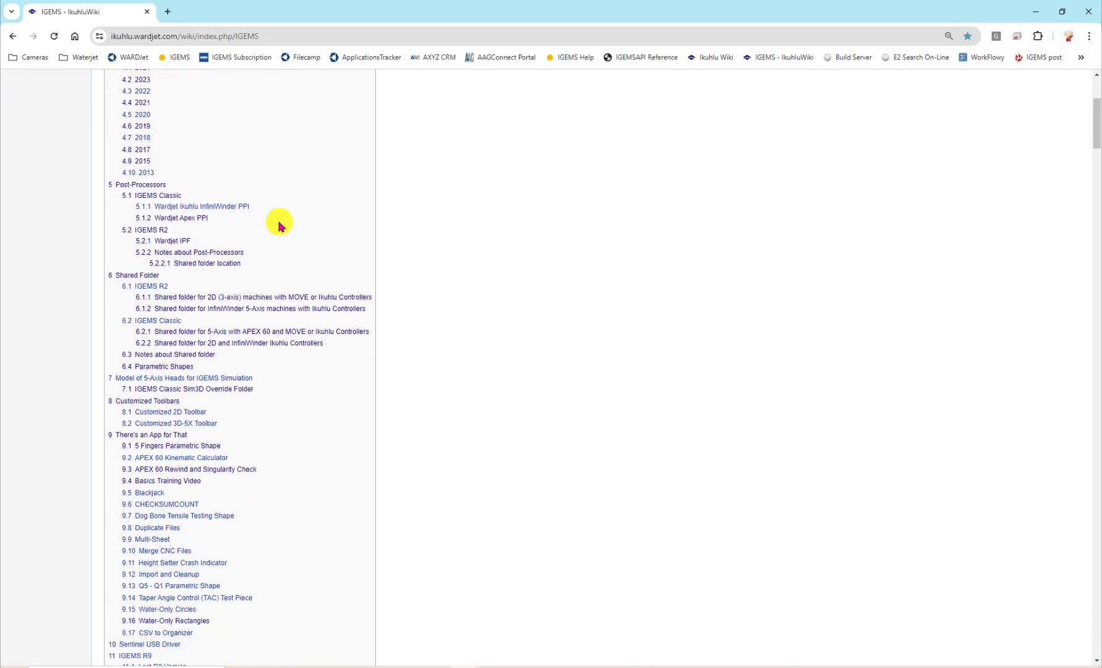
{"action": "scroll", "coordinate": [280, 226], "scroll_direction": "down", "scroll_amount": 1}
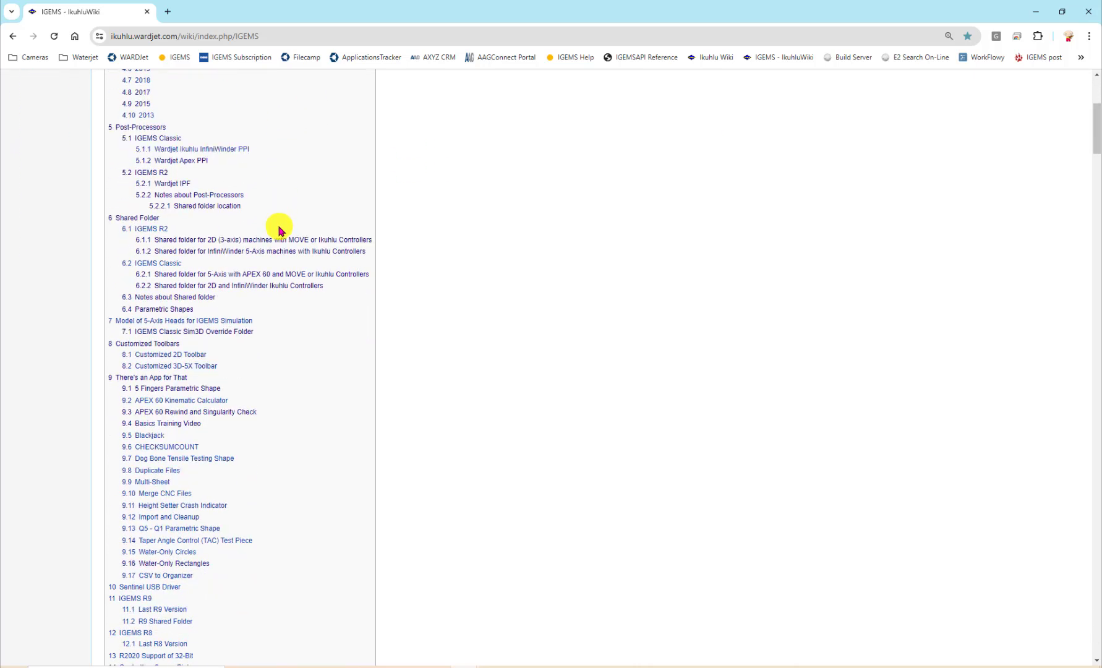
Jump to the APEX 60 Rewind section and highlight its copy instructions and PostProcessors folder
{"action": "left_click", "coordinate": [191, 417]}
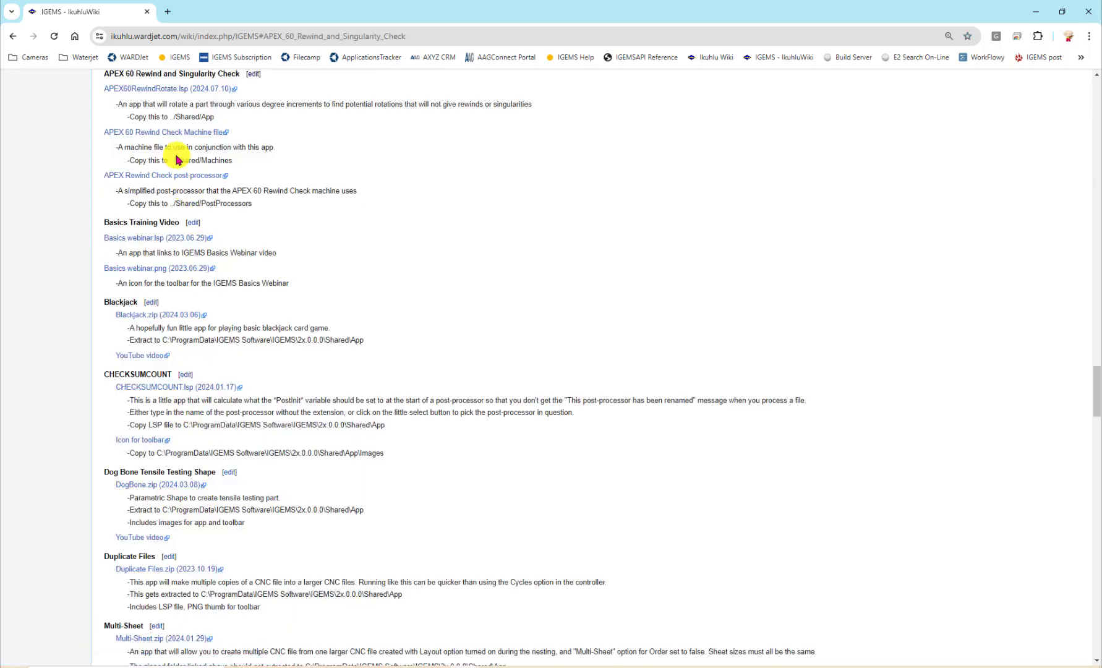
{"action": "scroll", "coordinate": [102, 141], "scroll_direction": "up", "scroll_amount": 1}
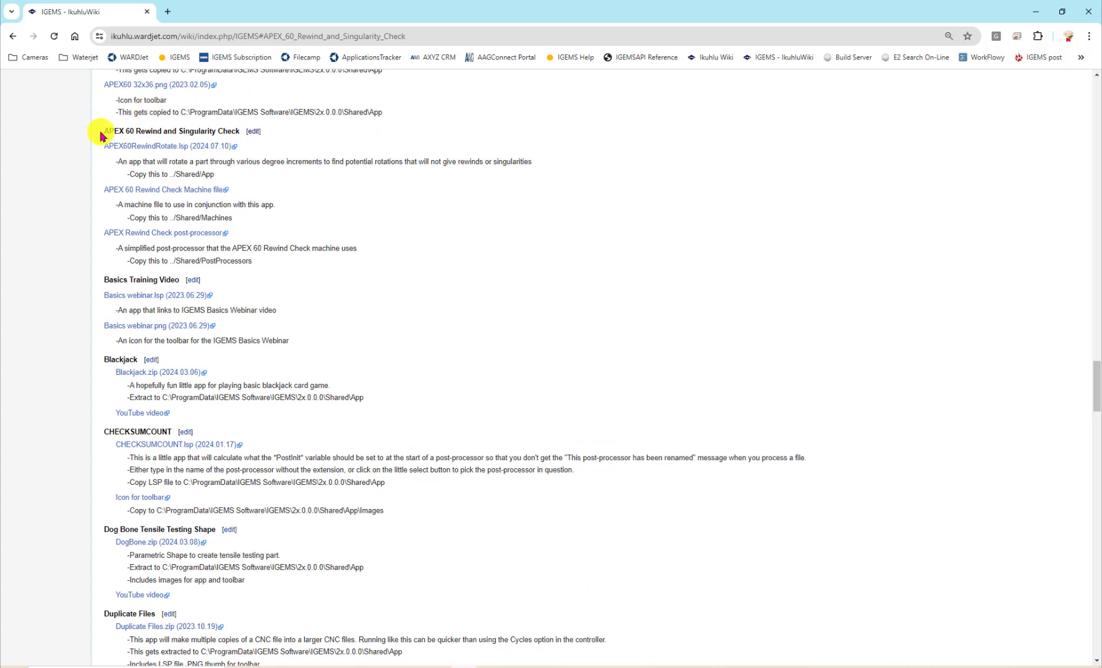
{"action": "left_click_drag", "start_coordinate": [103, 131], "coordinate": [362, 263]}
{"action": "left_click", "coordinate": [263, 142]}
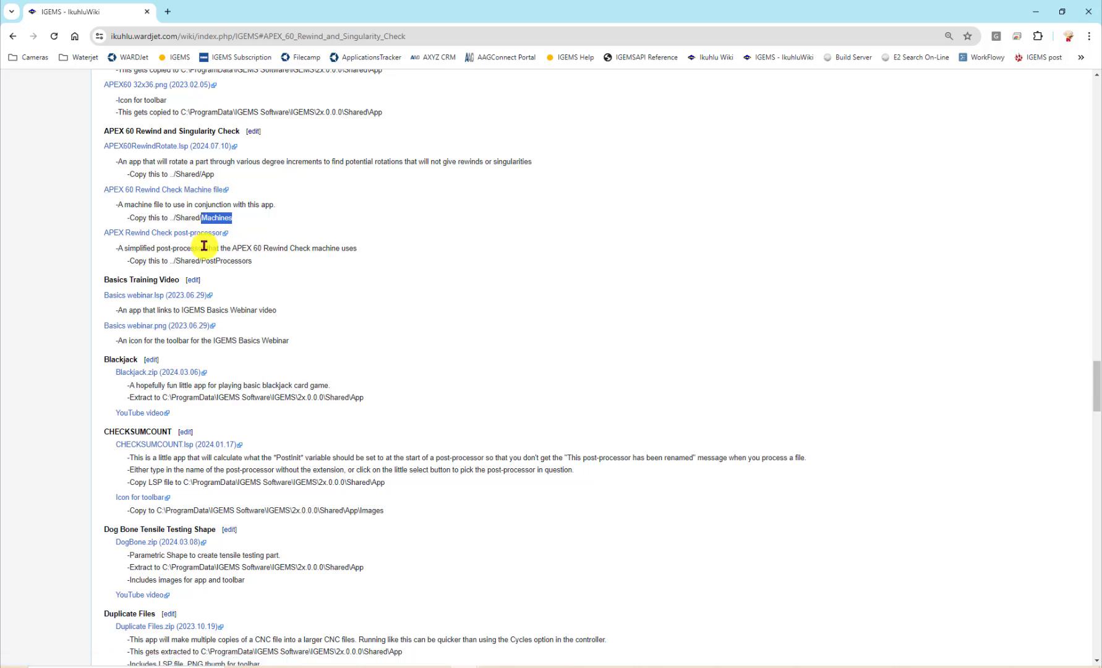
{"action": "left_click_drag", "start_coordinate": [200, 260], "coordinate": [251, 260]}
{"action": "left_click", "coordinate": [259, 248]}
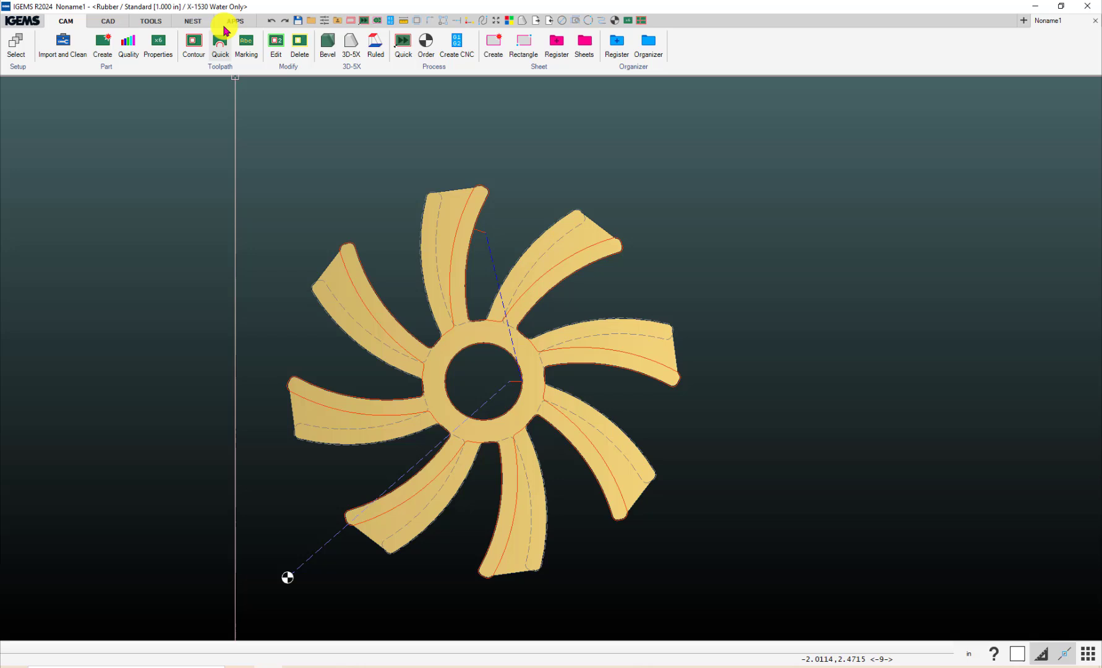
Open App settings from the APPS tab and browse for an app file and icon, cancelling both
{"action": "left_click", "coordinate": [227, 27]}
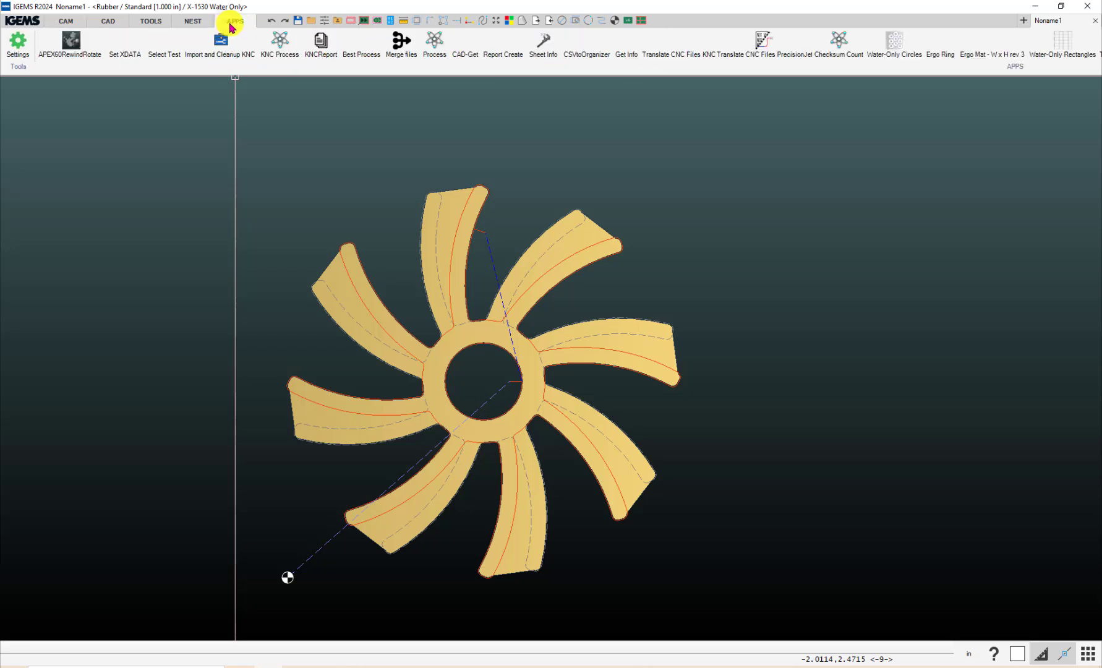
{"action": "left_click", "coordinate": [72, 50]}
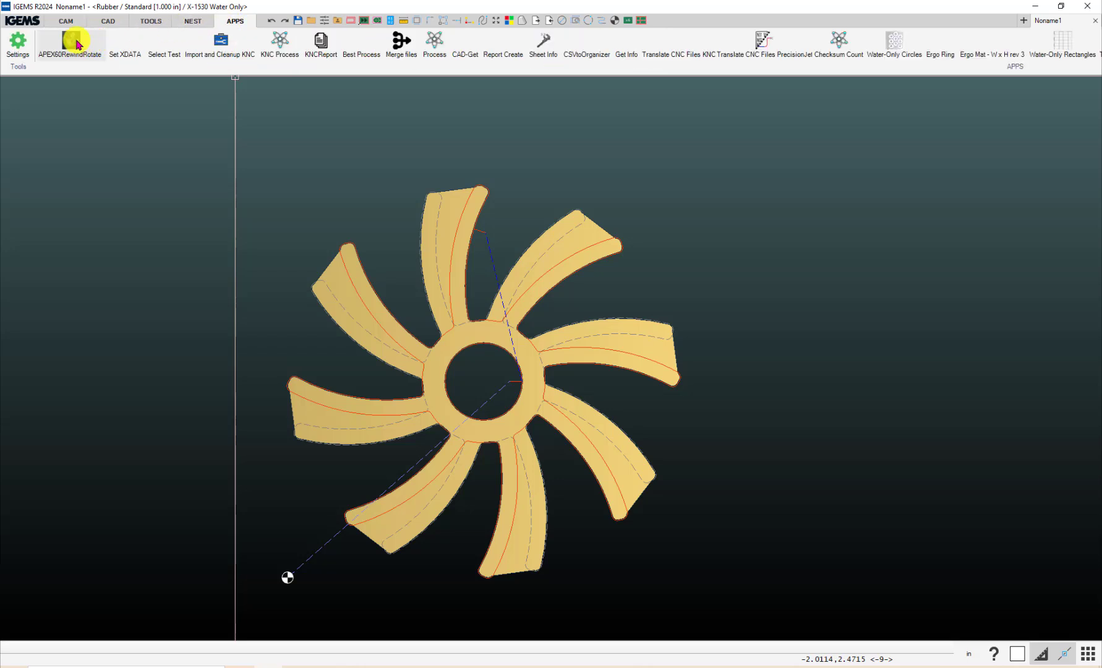
{"action": "left_click", "coordinate": [20, 46]}
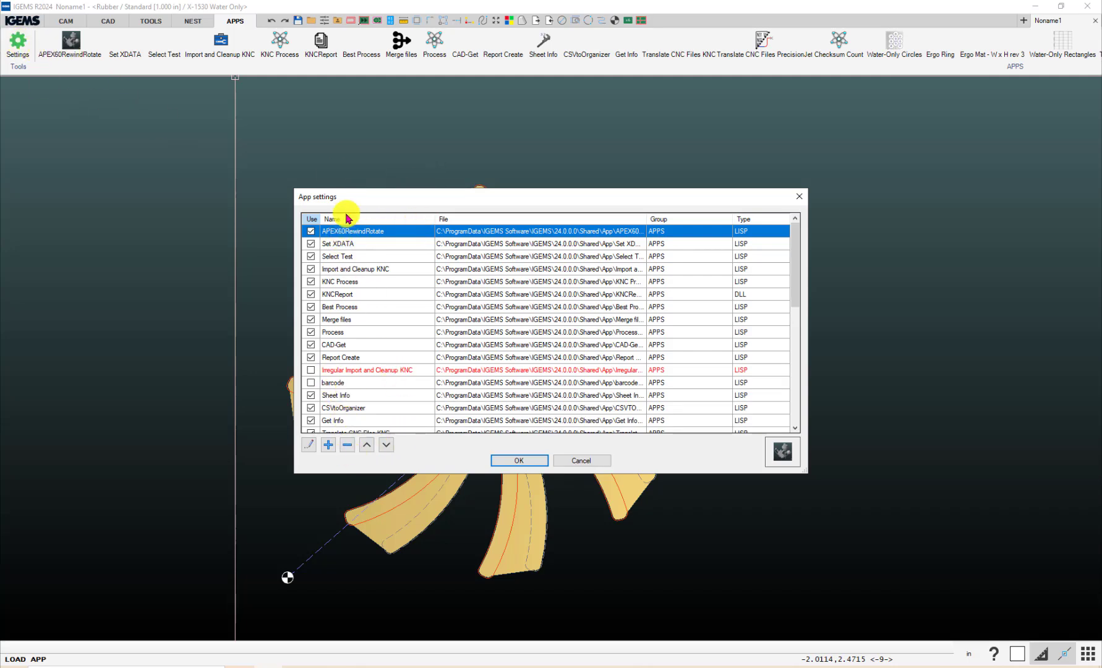
{"action": "left_click", "coordinate": [327, 446]}
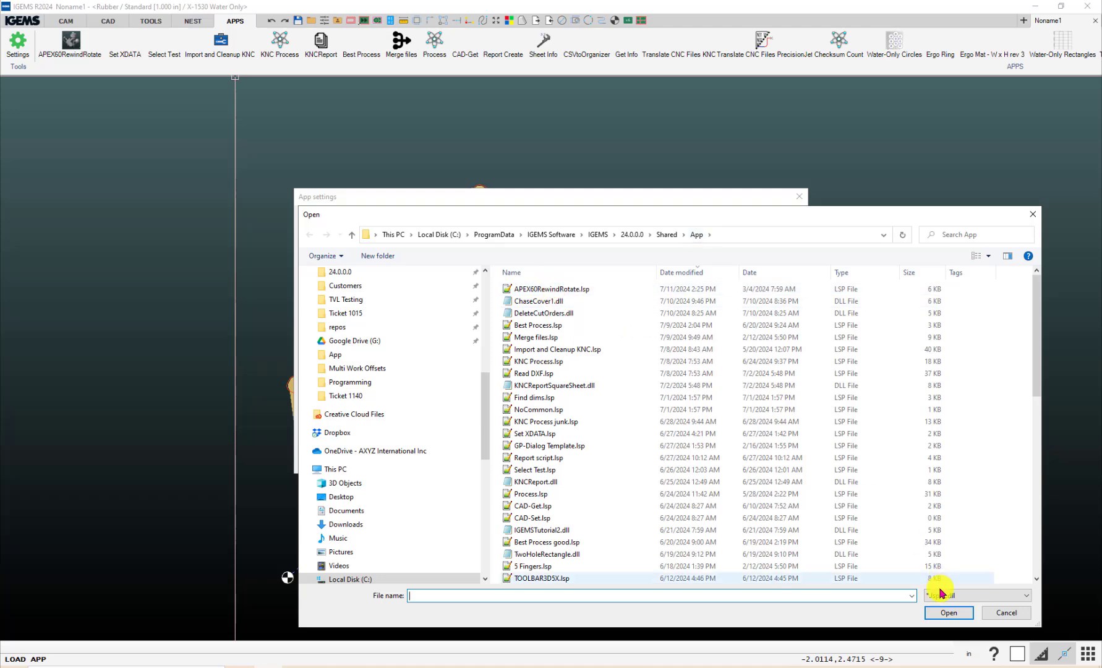
{"action": "left_click", "coordinate": [987, 613]}
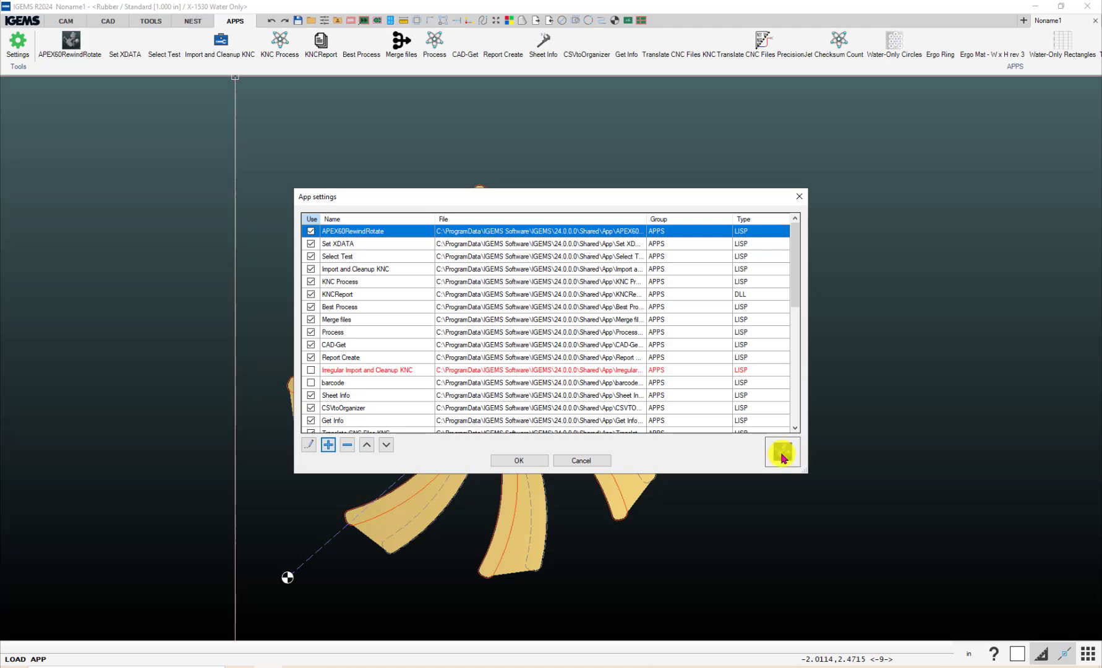
{"action": "left_click", "coordinate": [782, 456]}
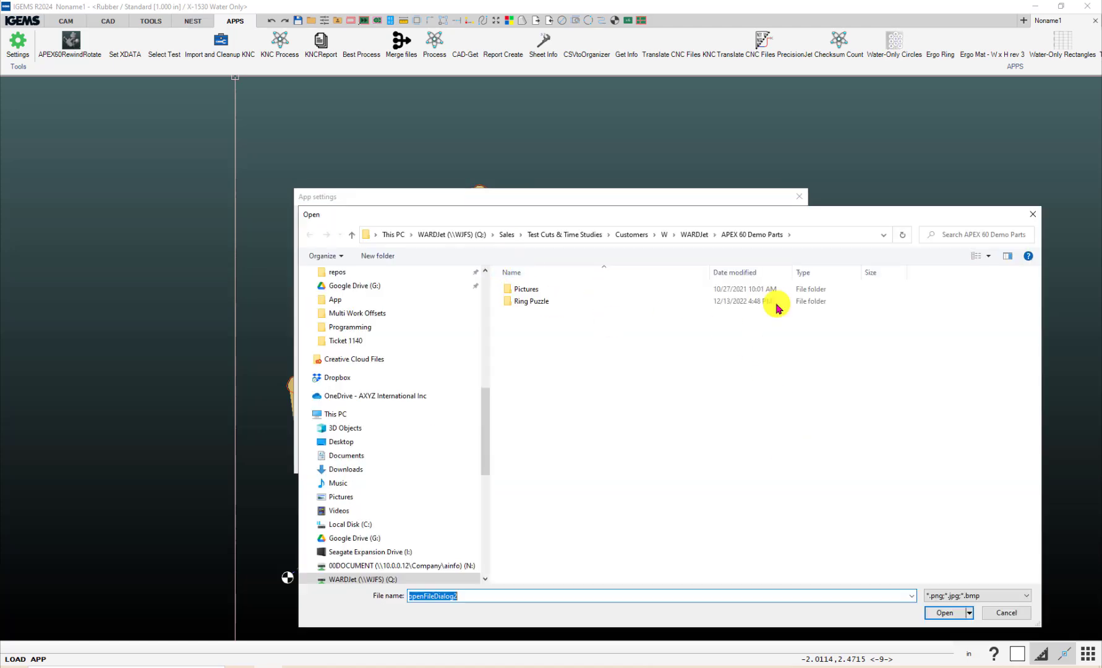
{"action": "left_click", "coordinate": [1031, 218]}
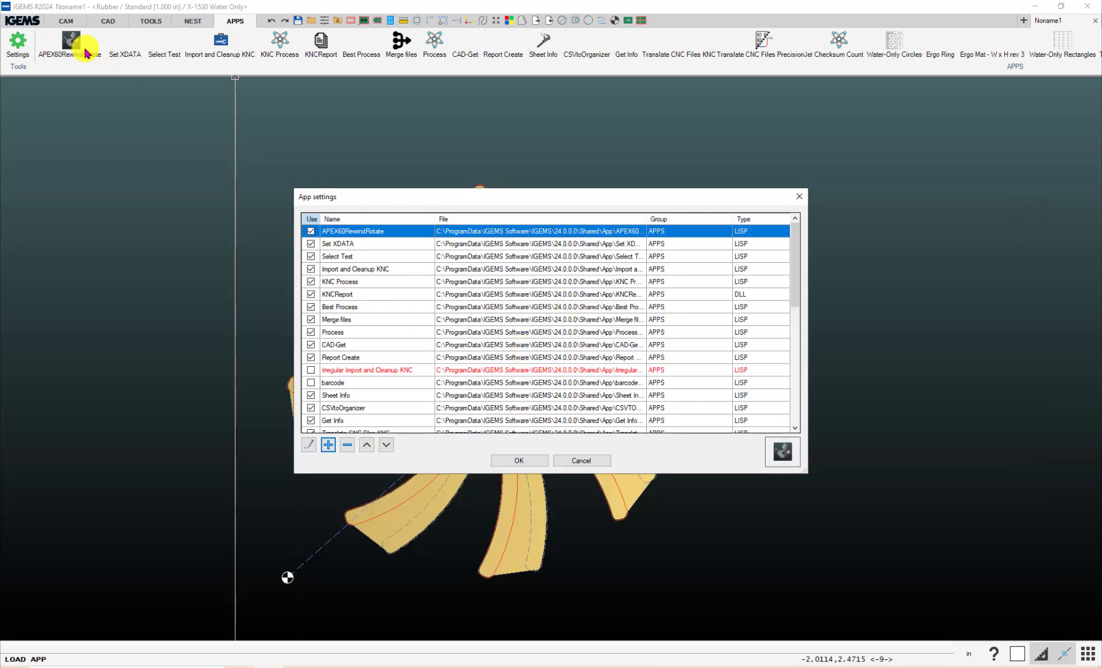
Close App settings, window-select the whole impeller and start a 3D-5X toolpath from CAM
{"action": "left_click", "coordinate": [509, 461]}
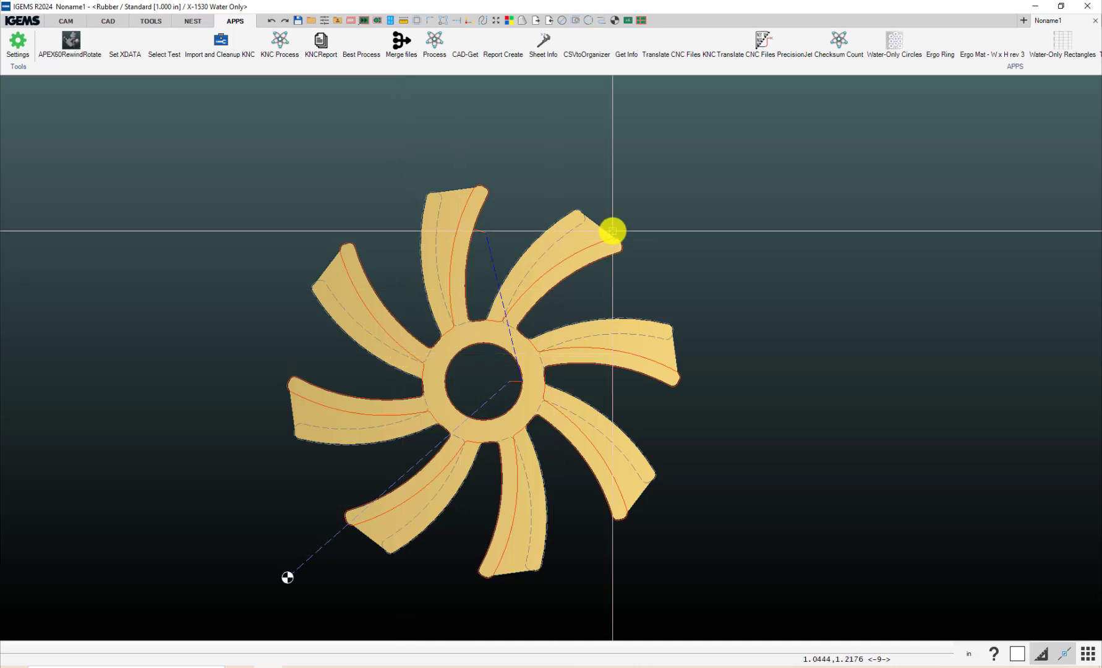
{"action": "scroll", "coordinate": [483, 387], "scroll_direction": "down", "scroll_amount": 2}
{"action": "scroll", "coordinate": [482, 386], "scroll_direction": "up", "scroll_amount": 2}
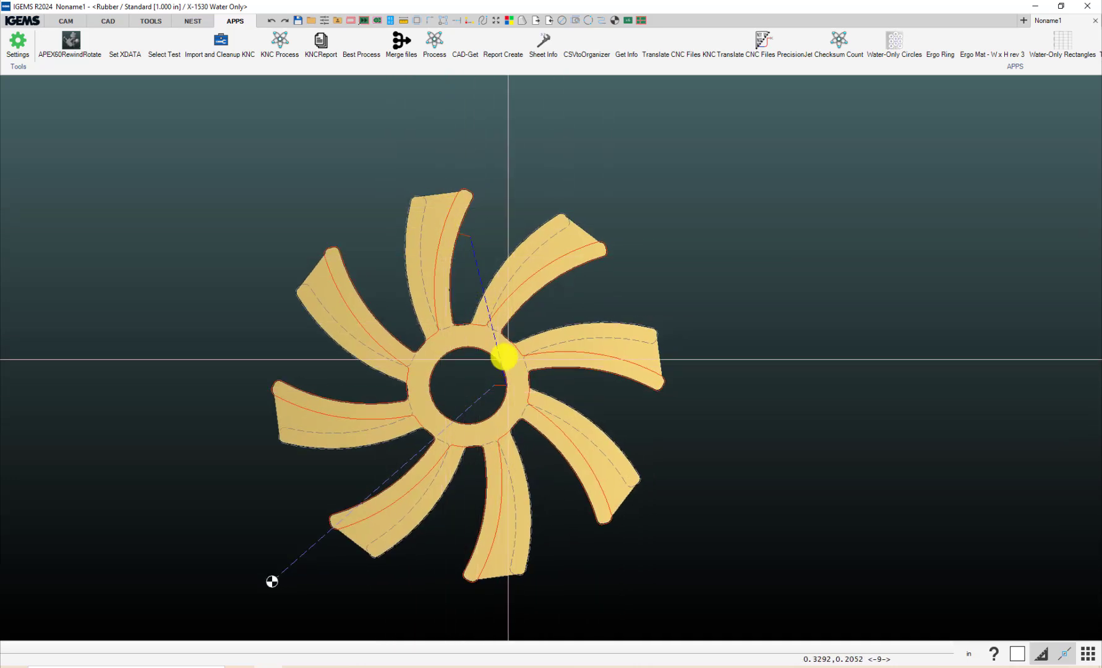
{"action": "left_click_drag", "start_coordinate": [659, 201], "coordinate": [463, 453]}
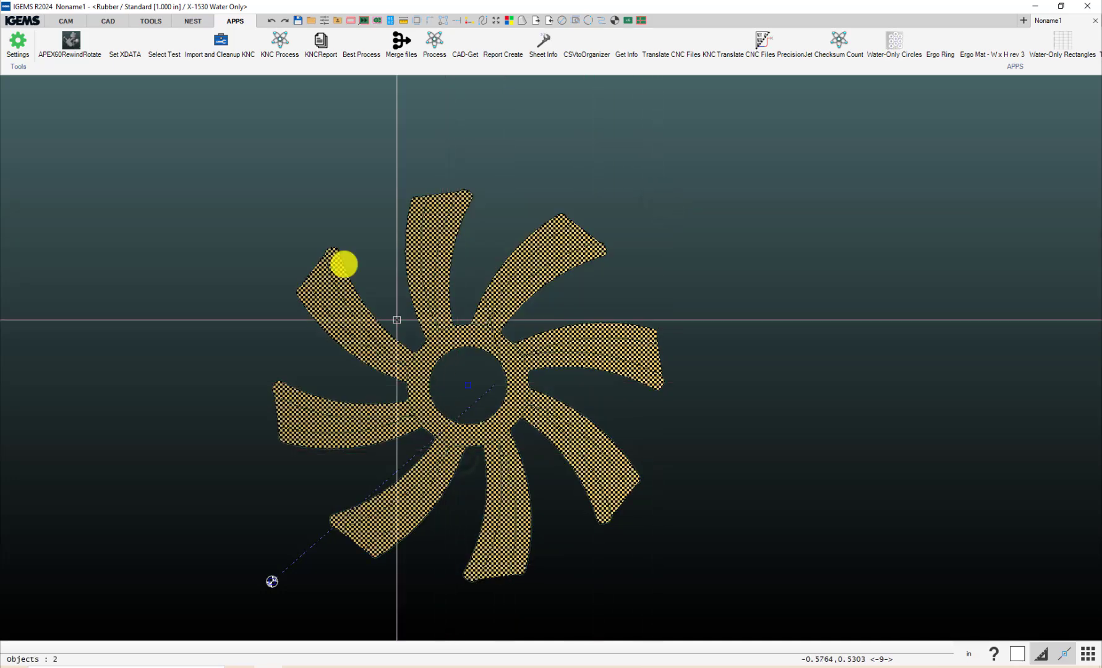
{"action": "left_click", "coordinate": [66, 21]}
{"action": "left_click", "coordinate": [352, 44]}
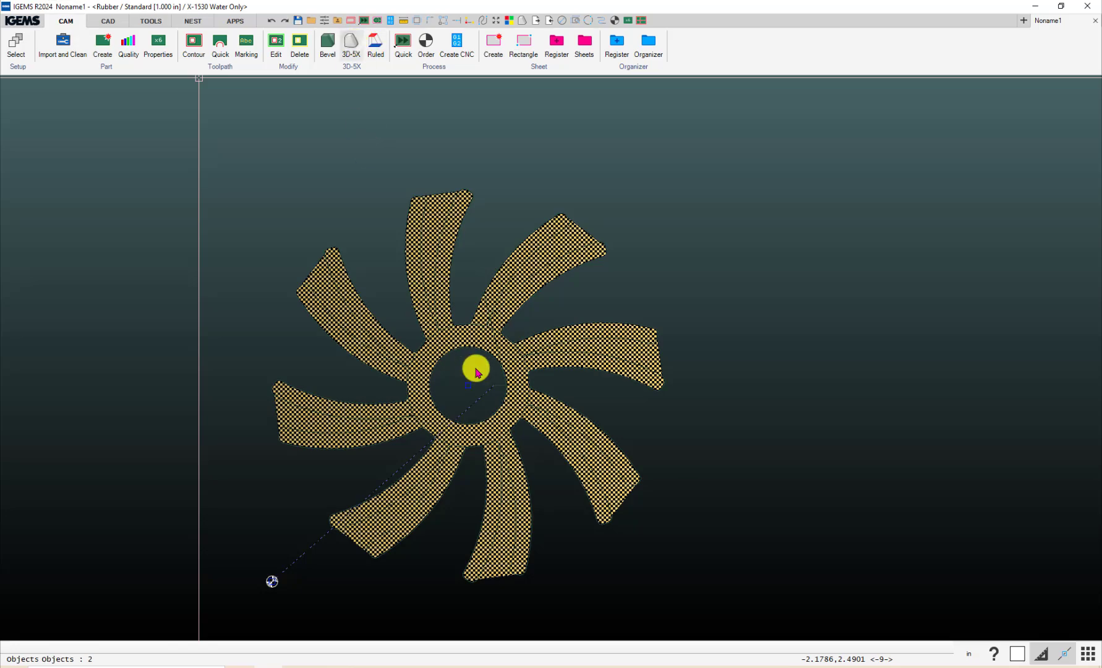
Load the 'Toolpath - Auto' sample part from the application menu
{"action": "right_click", "coordinate": [476, 372]}
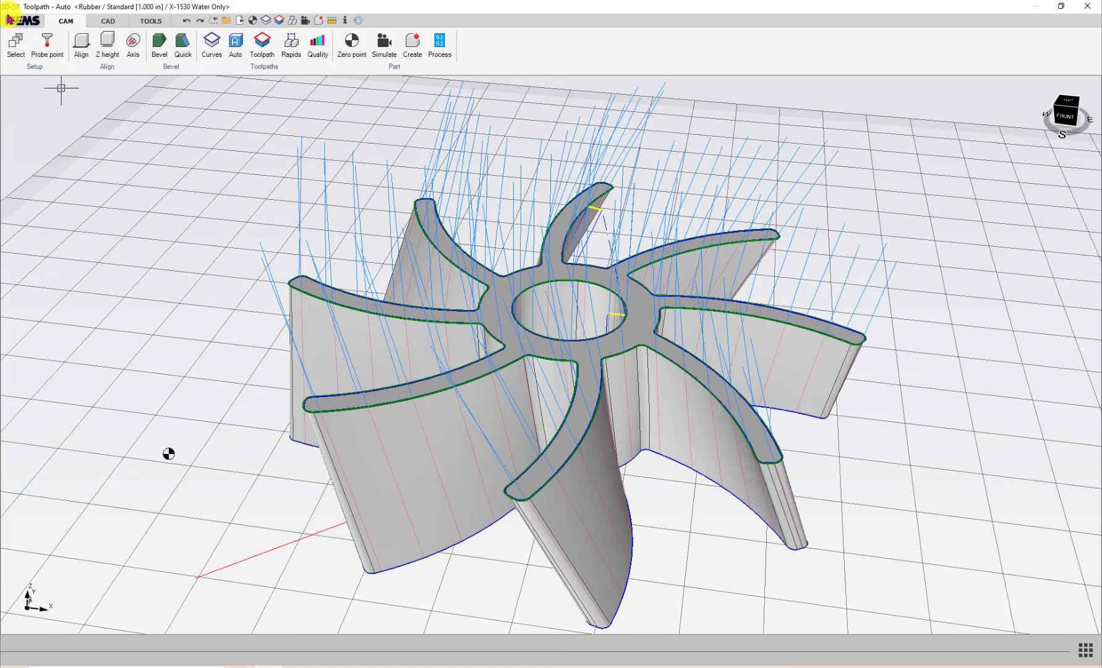
{"action": "left_click", "coordinate": [14, 20]}
{"action": "mouse_move", "coordinate": [45, 59]}
{"action": "left_click", "coordinate": [136, 84]}
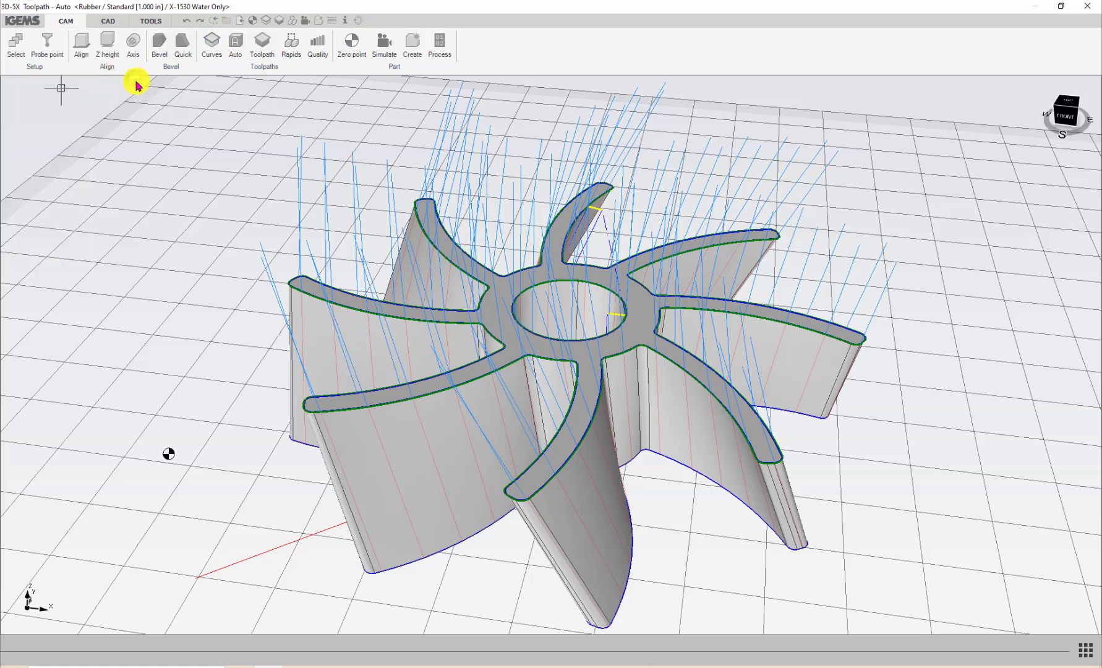
{"action": "scroll", "coordinate": [421, 371], "scroll_direction": "down", "scroll_amount": 3}
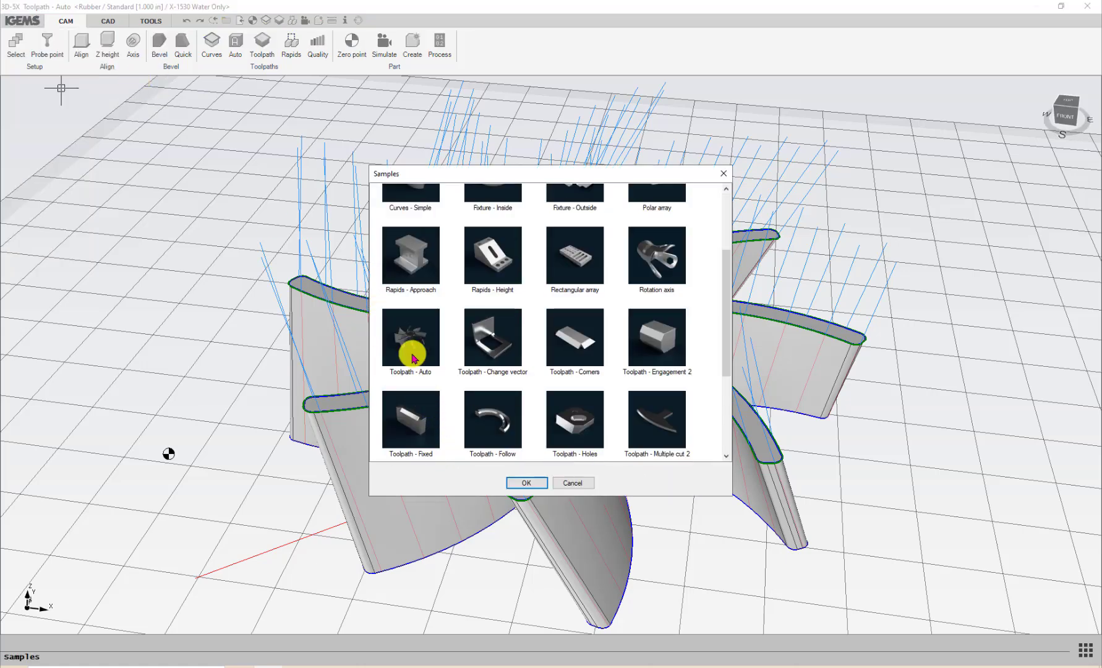
{"action": "left_click", "coordinate": [412, 347]}
{"action": "left_click", "coordinate": [527, 484]}
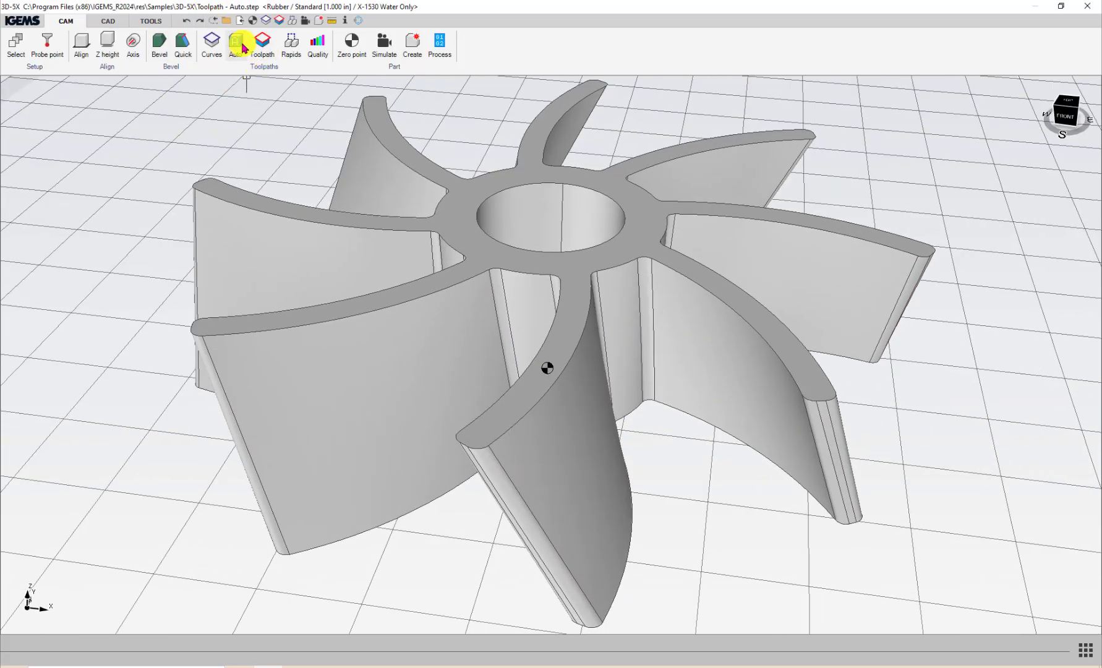
Generate automatic toolpaths on all edges and place the zero point at the bounding-box corner
{"action": "left_click", "coordinate": [239, 44]}
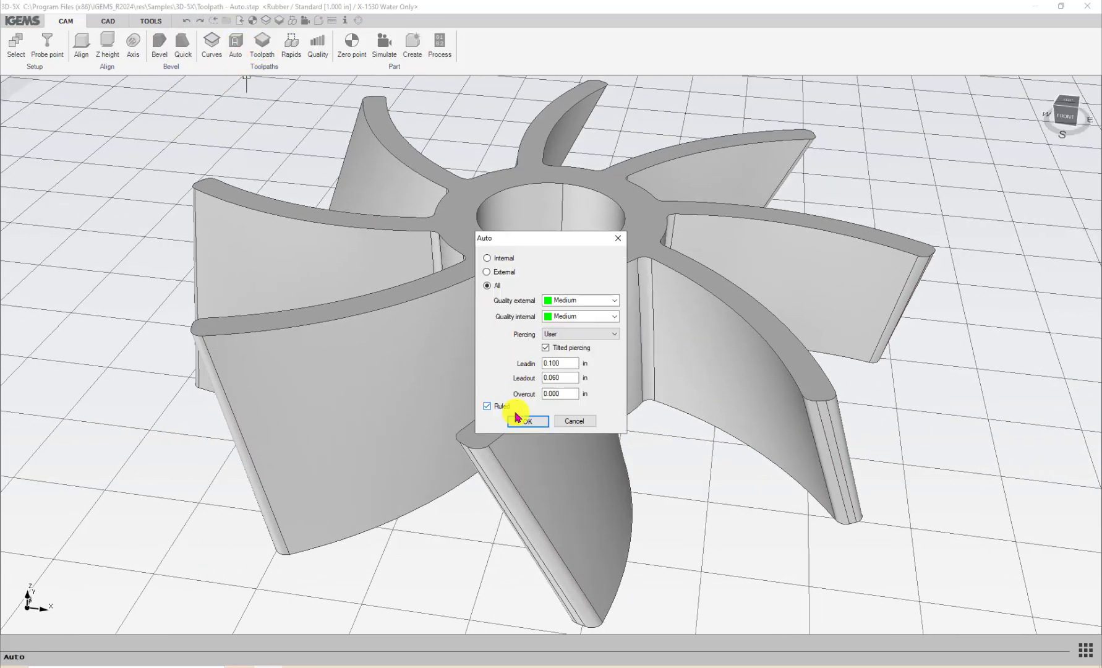
{"action": "left_click", "coordinate": [518, 421]}
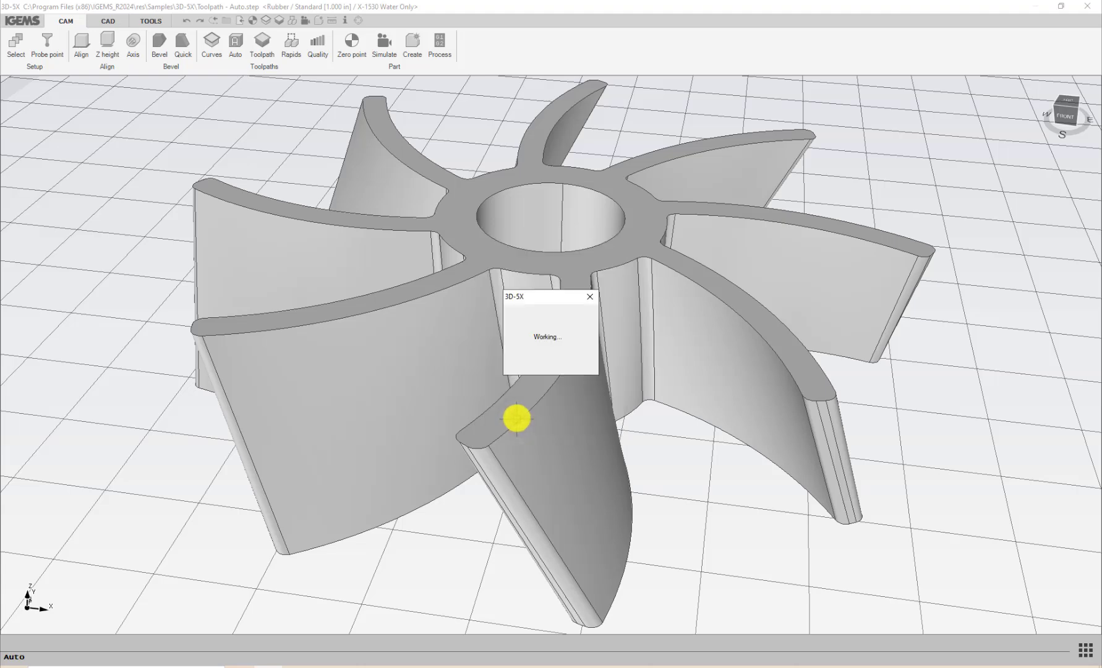
{"action": "left_click", "coordinate": [351, 44]}
{"action": "right_click", "coordinate": [155, 194]}
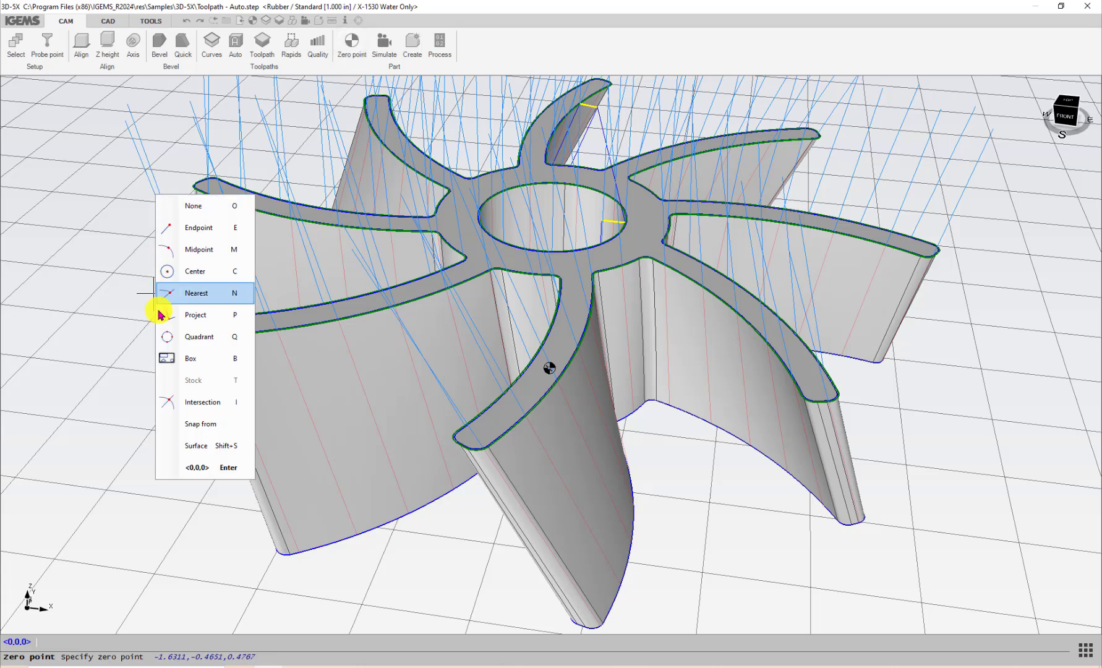
{"action": "left_click", "coordinate": [176, 358]}
{"action": "middle_click_drag", "start_coordinate": [25, 390], "coordinate": [141, 349]}
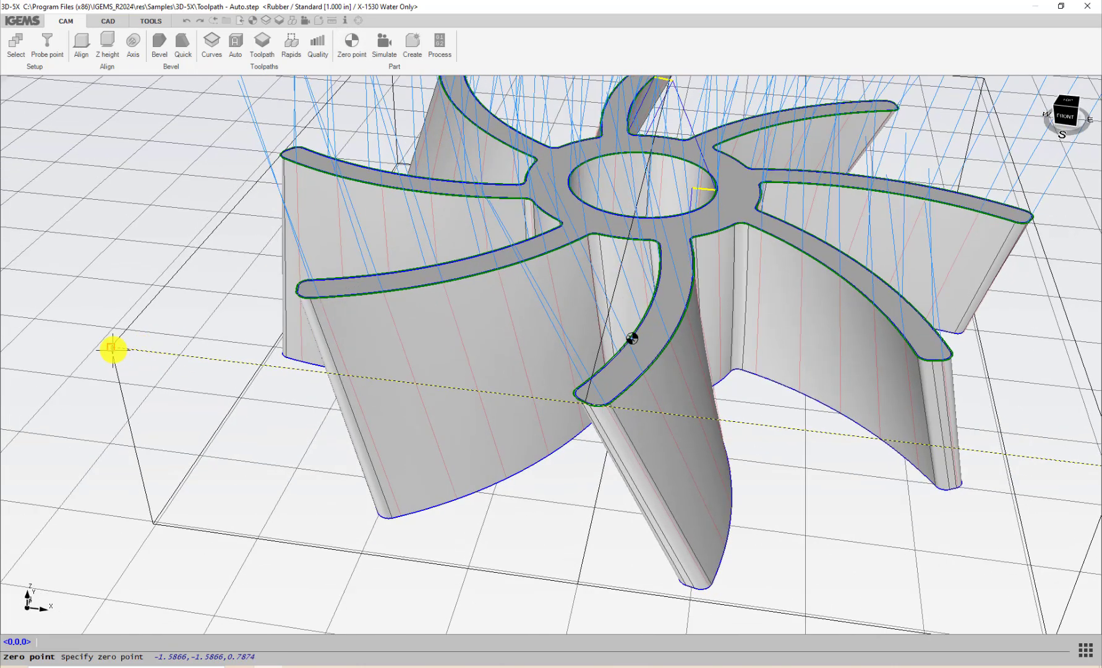
{"action": "left_click", "coordinate": [113, 349]}
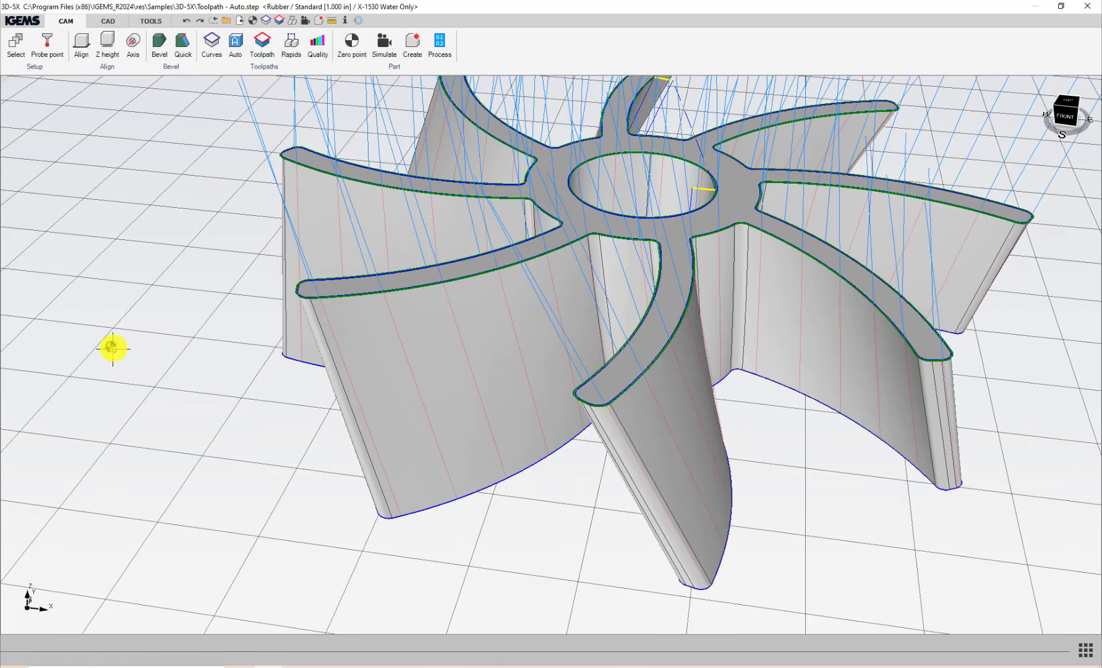
Create the model as a new part and confirm its details
{"action": "left_click", "coordinate": [409, 45]}
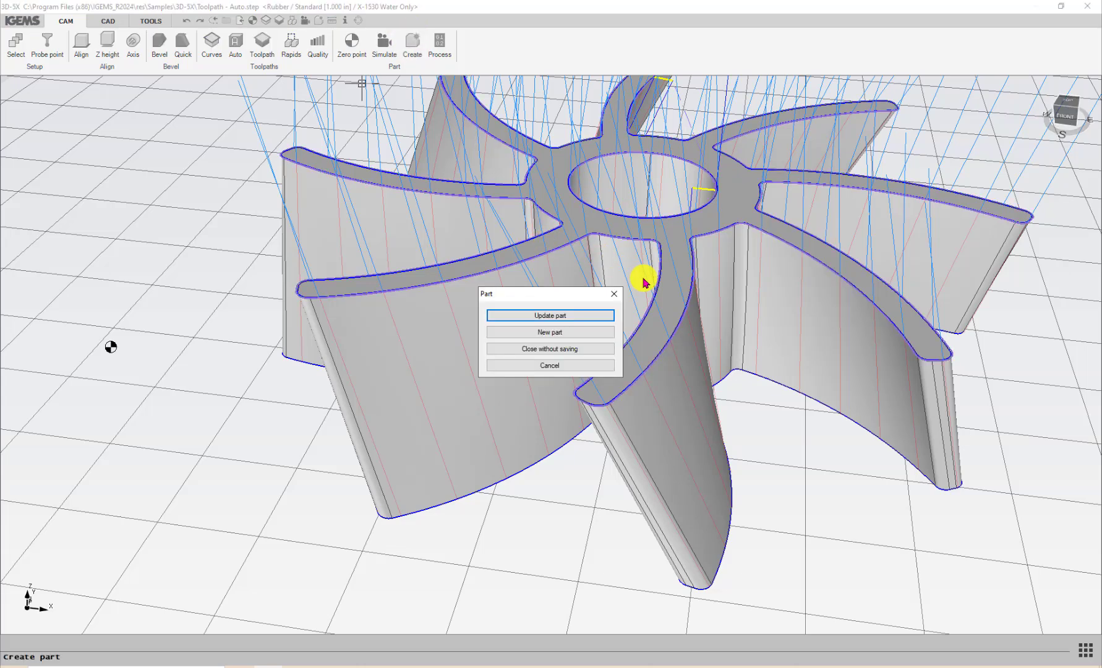
{"action": "left_click", "coordinate": [575, 333]}
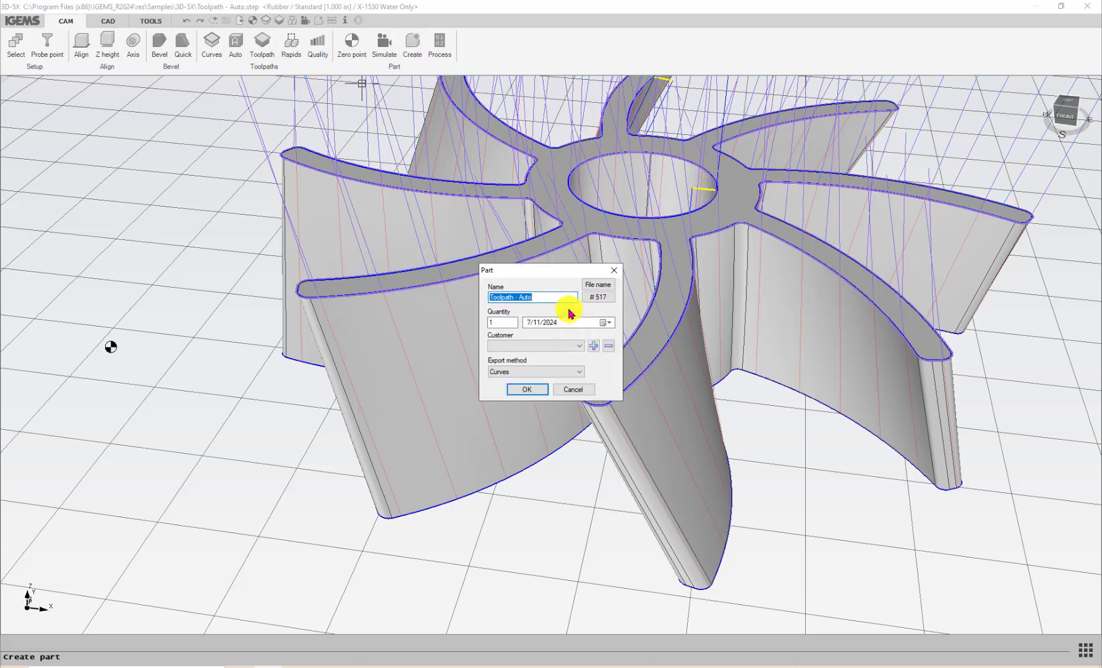
{"action": "left_click", "coordinate": [526, 388]}
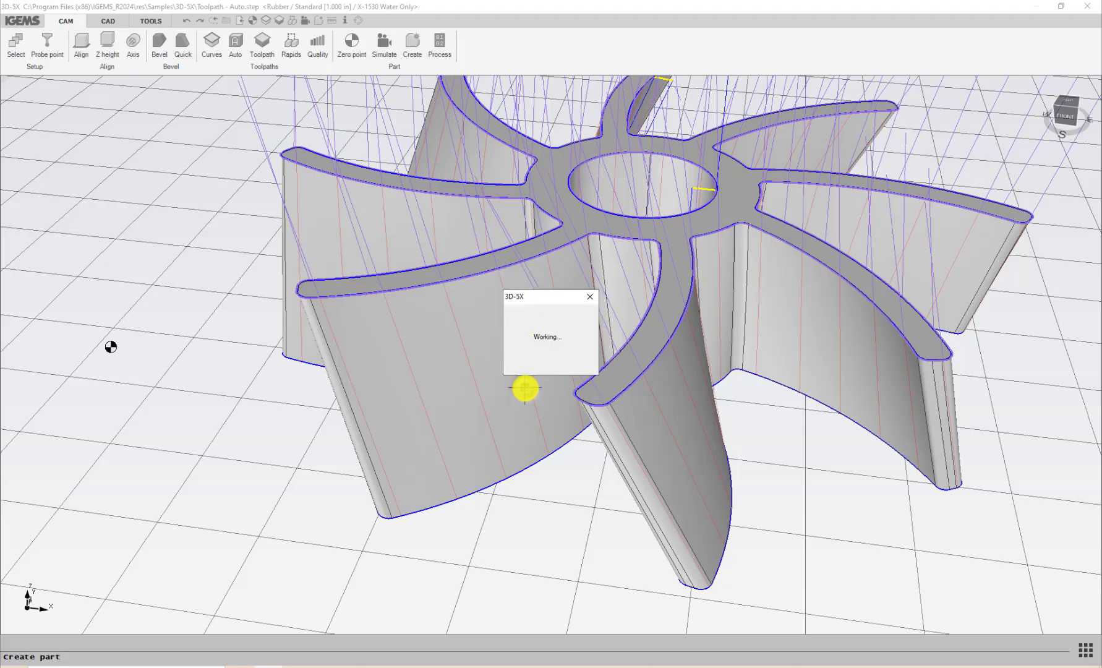
Window-select the older impeller copy and delete it
{"action": "scroll", "coordinate": [524, 385], "scroll_direction": "down", "scroll_amount": 3}
{"action": "scroll", "coordinate": [505, 387], "scroll_direction": "up", "scroll_amount": 3}
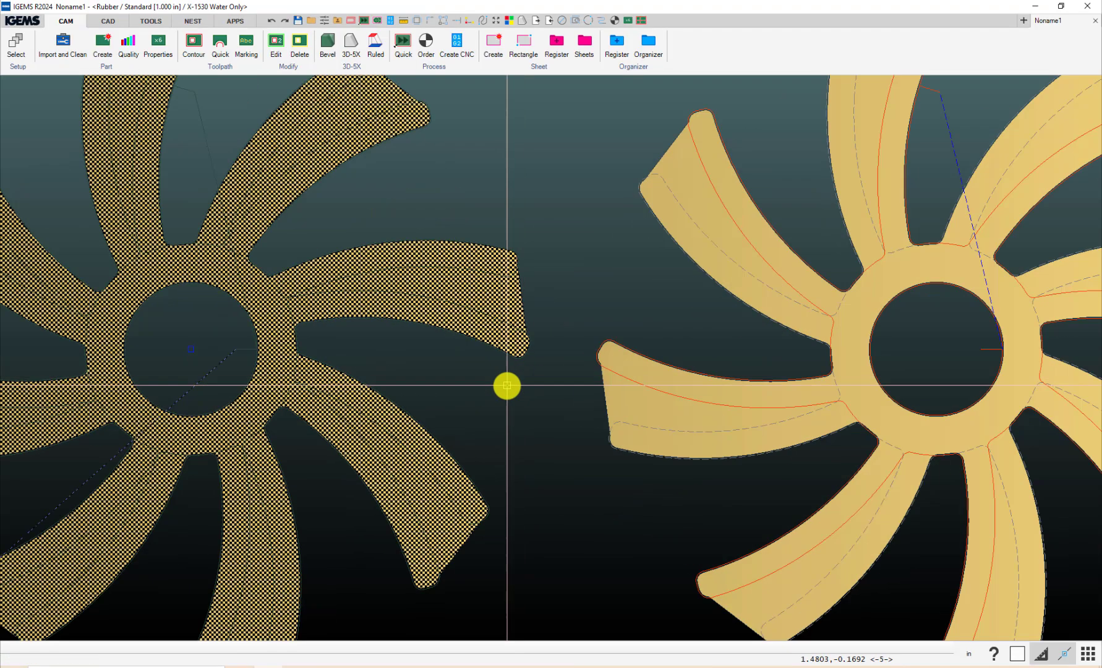
{"action": "scroll", "coordinate": [504, 387], "scroll_direction": "down", "scroll_amount": 3}
{"action": "scroll", "coordinate": [505, 387], "scroll_direction": "up", "scroll_amount": 3}
{"action": "left_click_drag", "start_coordinate": [507, 385], "coordinate": [386, 248]}
{"action": "key", "text": "Delete"}
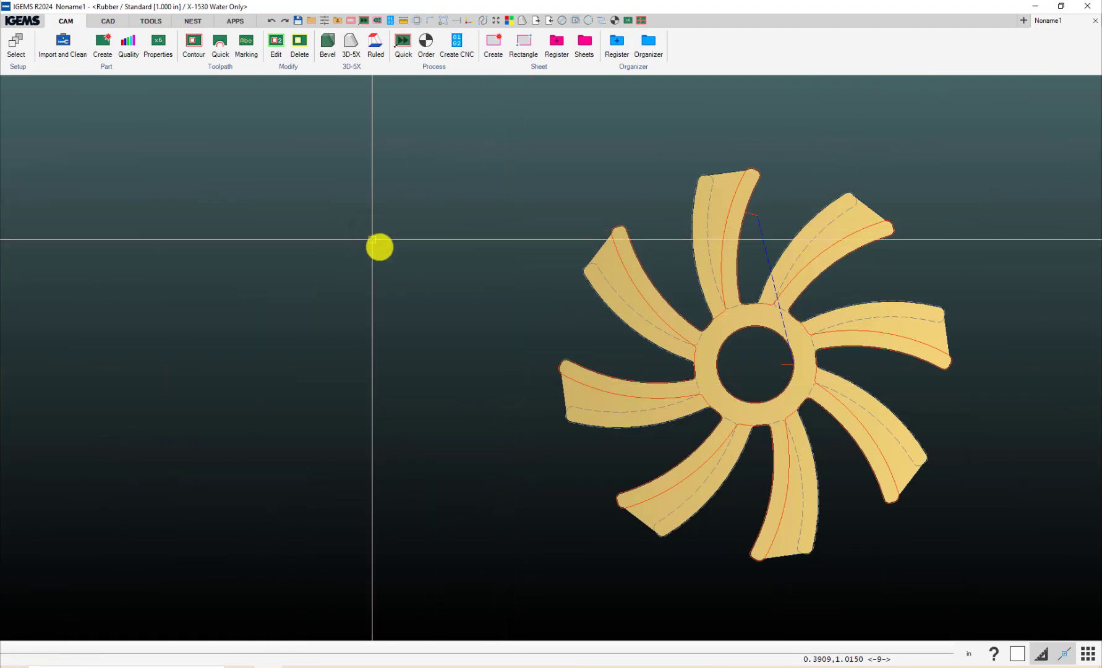
Centre the remaining impeller and pick it to open the cut Order dialog
{"action": "middle_click_drag", "start_coordinate": [384, 249], "coordinate": [113, 284]}
{"action": "middle_click_drag", "start_coordinate": [472, 306], "coordinate": [390, 294]}
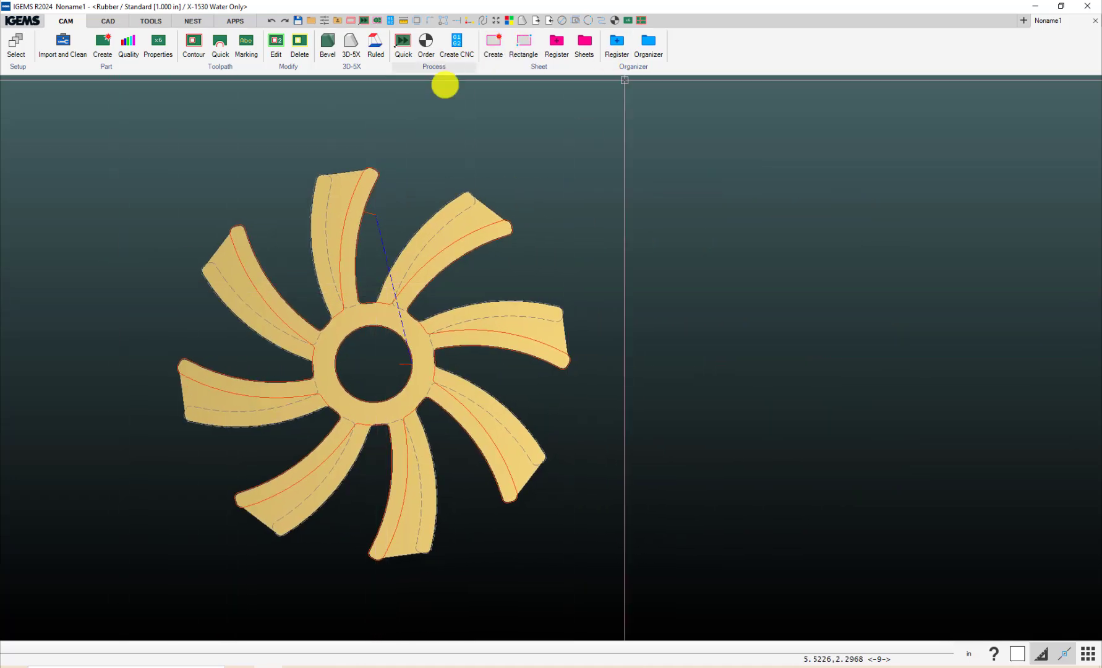
{"action": "left_click", "coordinate": [427, 42]}
{"action": "left_click", "coordinate": [424, 320]}
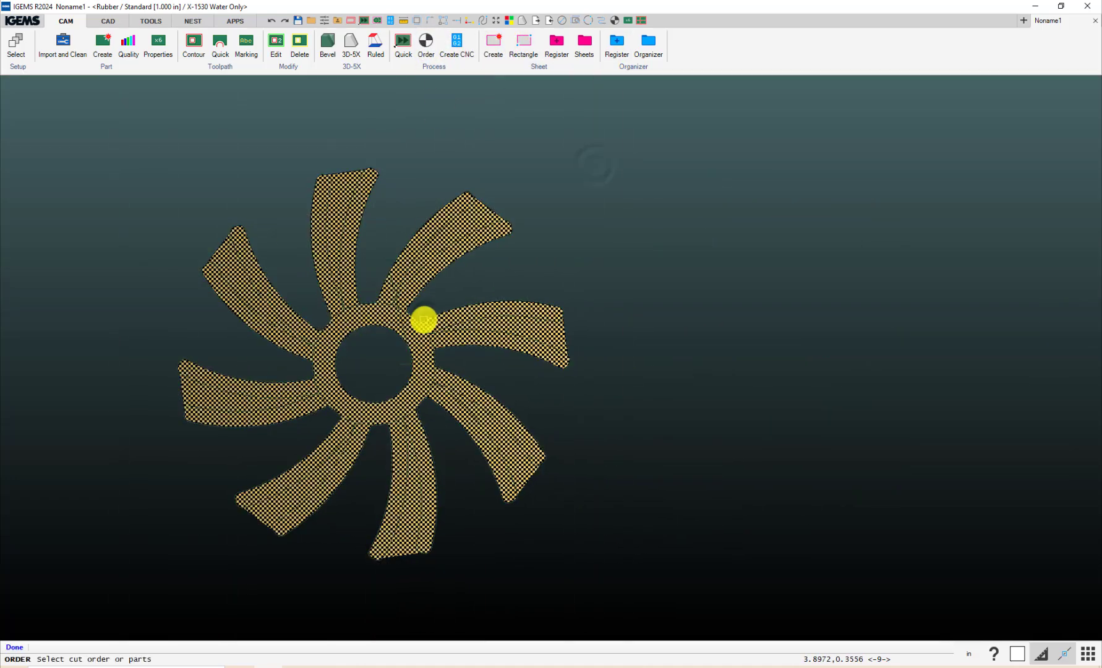
{"action": "right_click", "coordinate": [424, 320]}
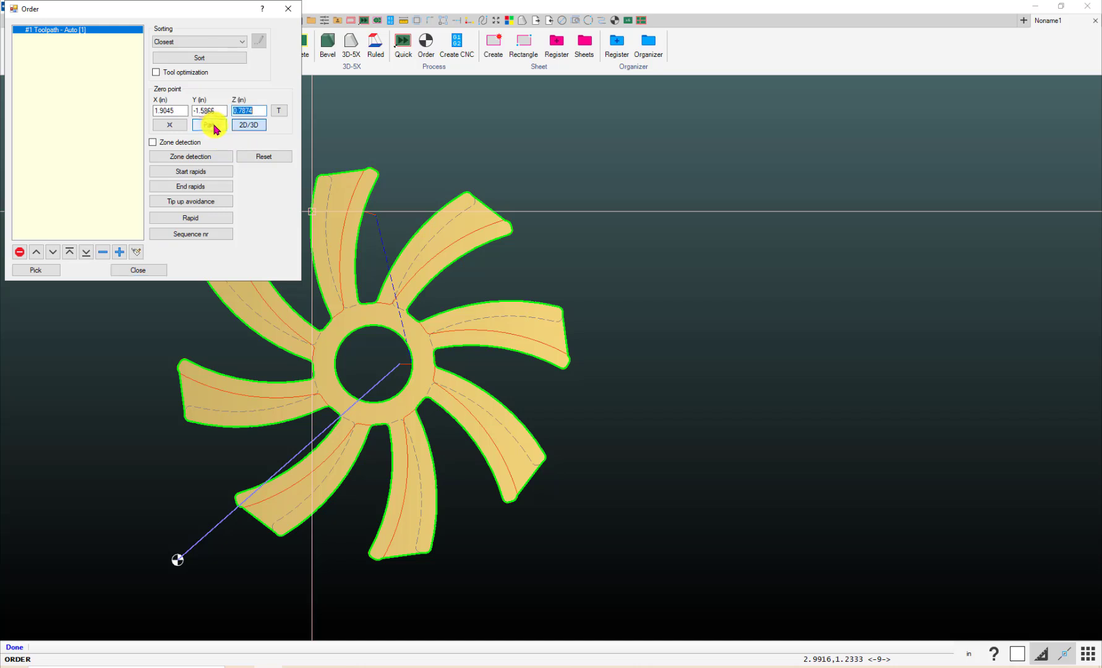
Generate the impeller's CNC program, accepting output options and job info, then close the 5-axis simulator
{"action": "left_click", "coordinate": [138, 270]}
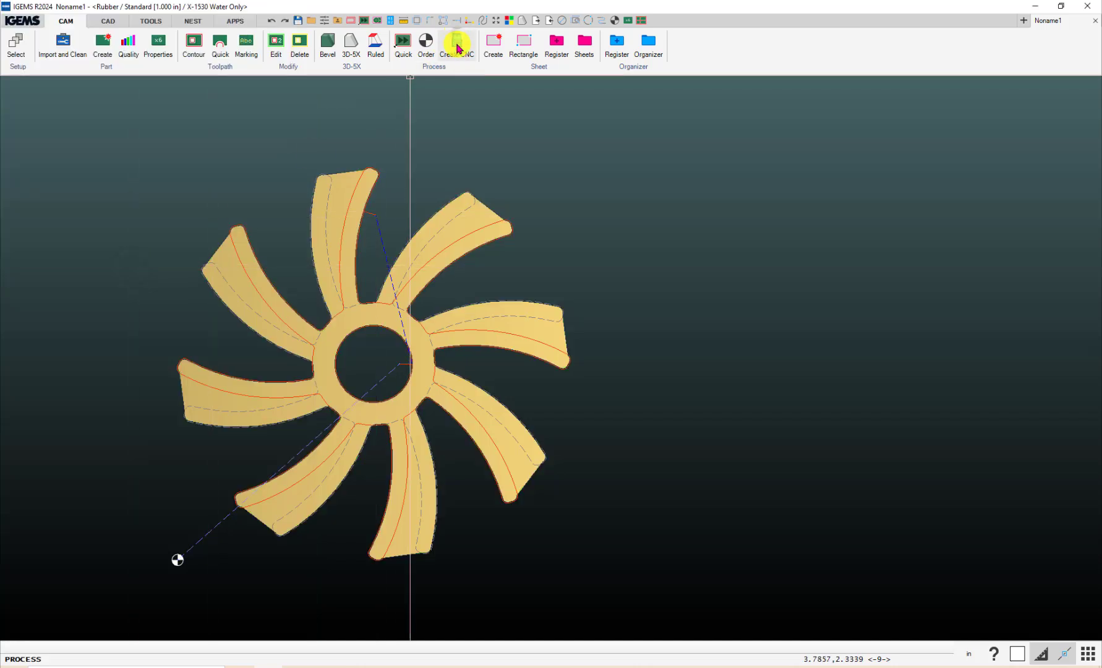
{"action": "left_click", "coordinate": [457, 62]}
{"action": "left_click", "coordinate": [510, 242]}
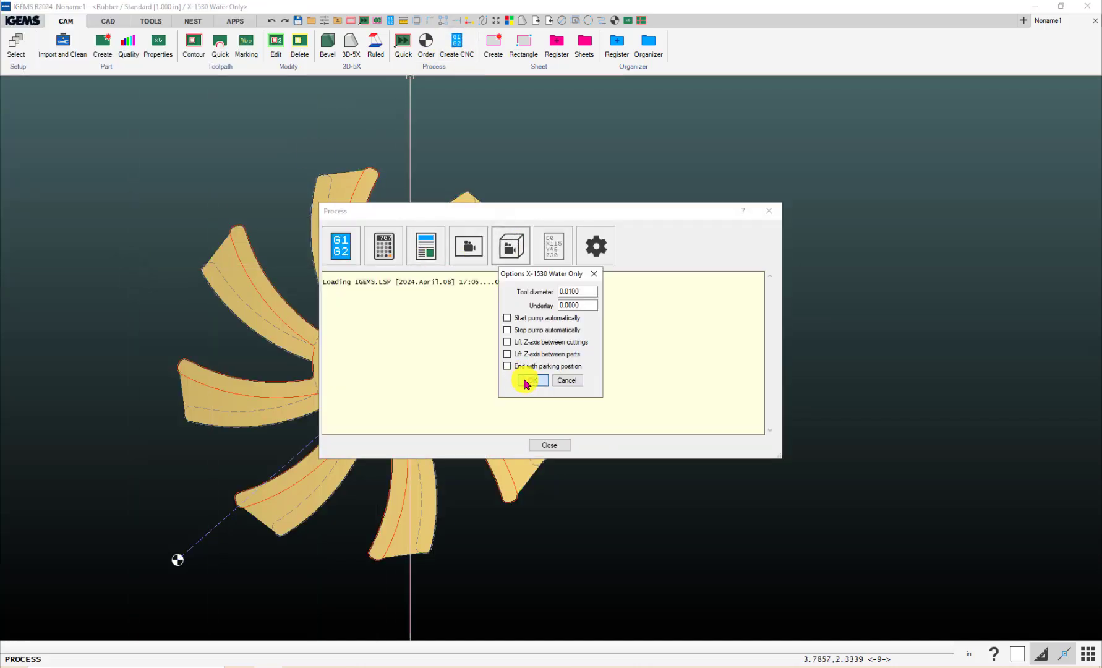
{"action": "left_click", "coordinate": [529, 380]}
{"action": "left_click", "coordinate": [540, 465]}
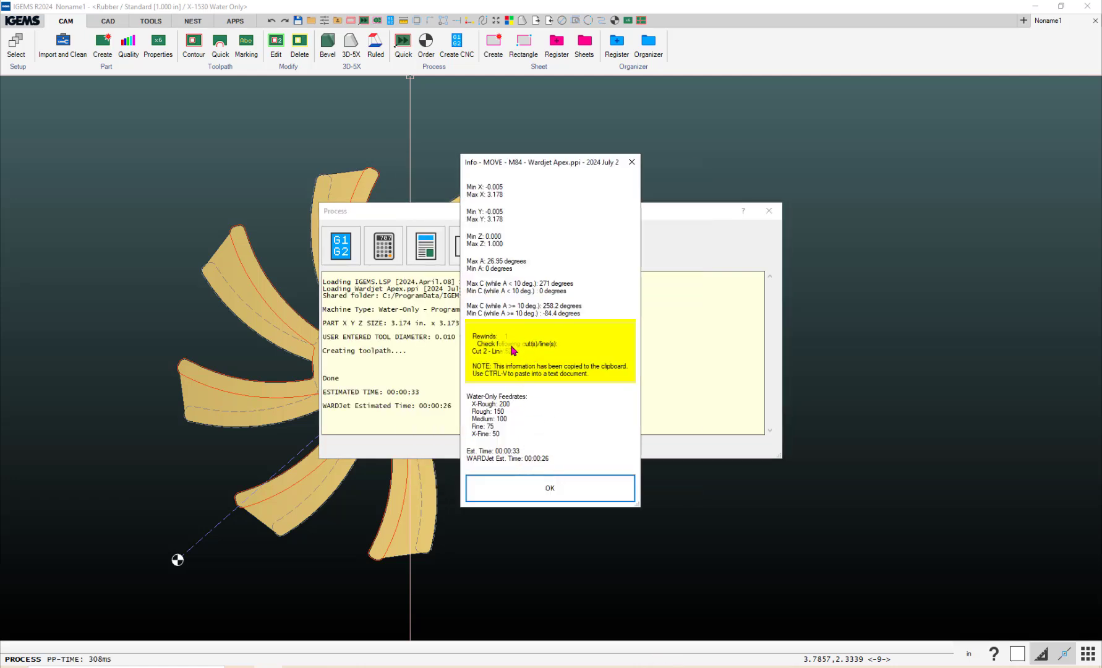
{"action": "left_click", "coordinate": [539, 488]}
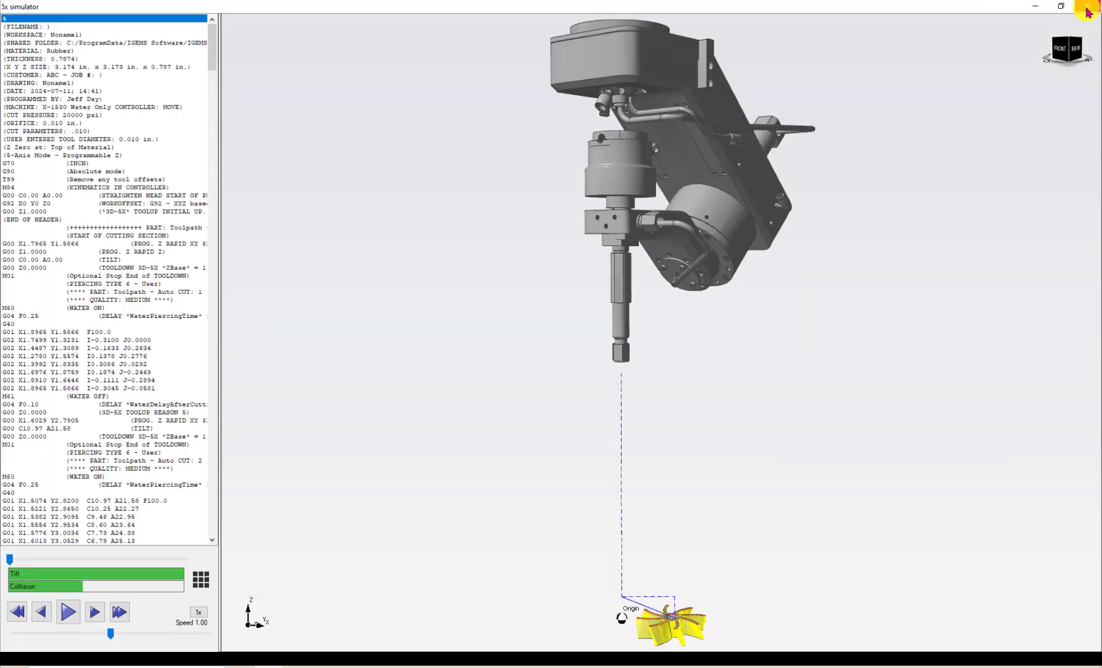
{"action": "left_click", "coordinate": [1088, 8]}
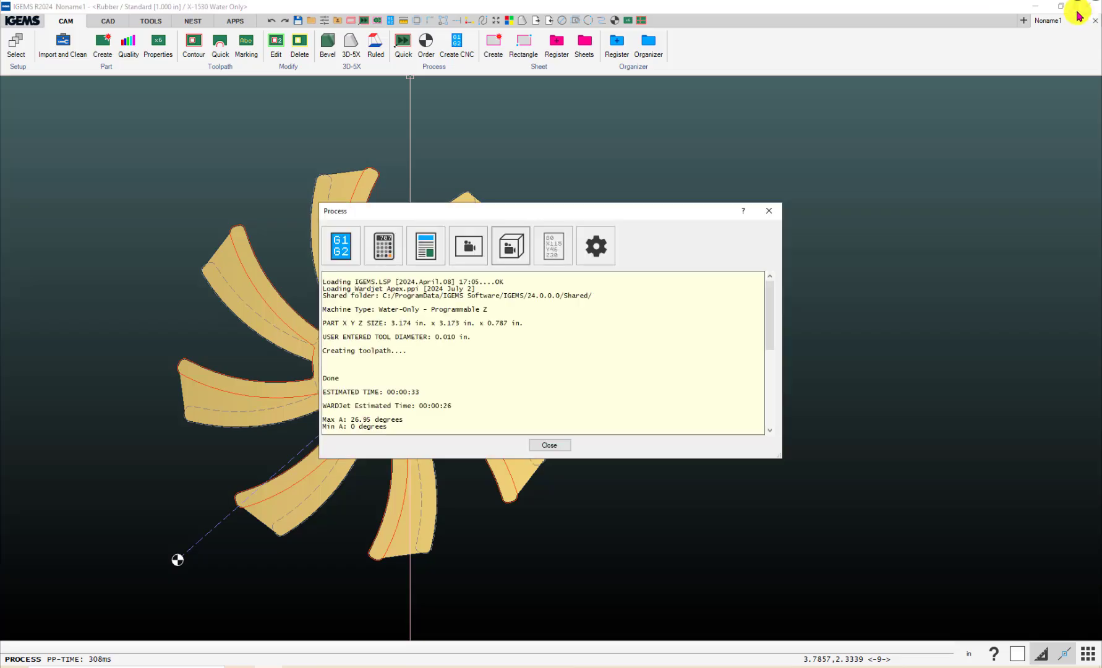
Run APEX60RewindRotate on the impeller at 45° steps, which finds no good rotation angles
{"action": "left_click", "coordinate": [550, 446]}
{"action": "scroll", "coordinate": [322, 365], "scroll_direction": "down", "scroll_amount": 3}
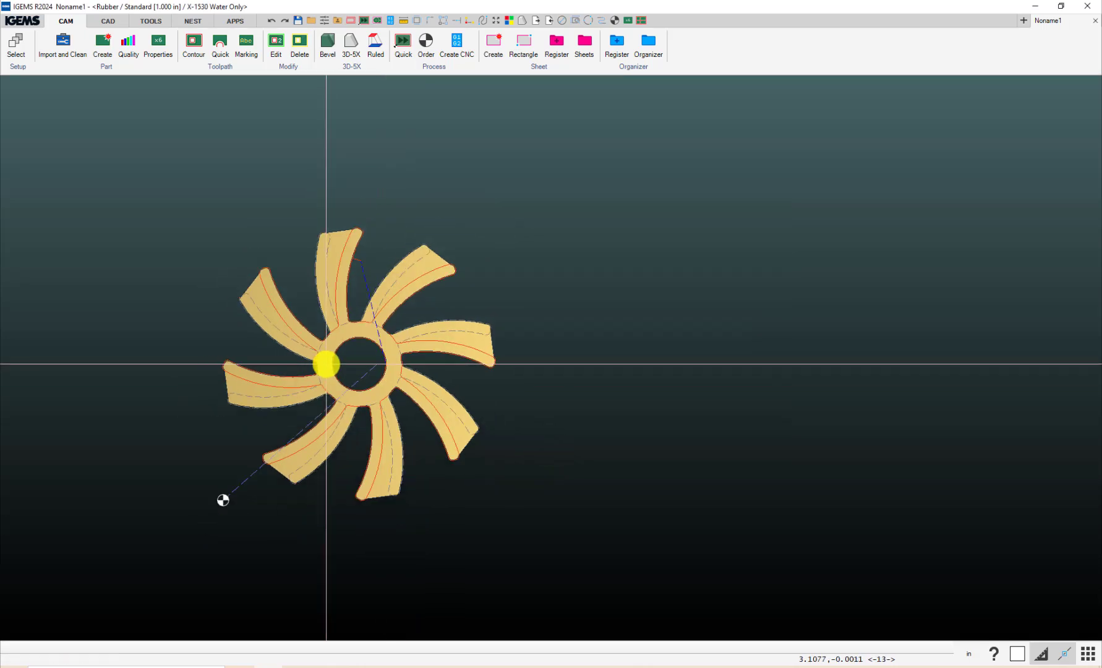
{"action": "left_click", "coordinate": [234, 21]}
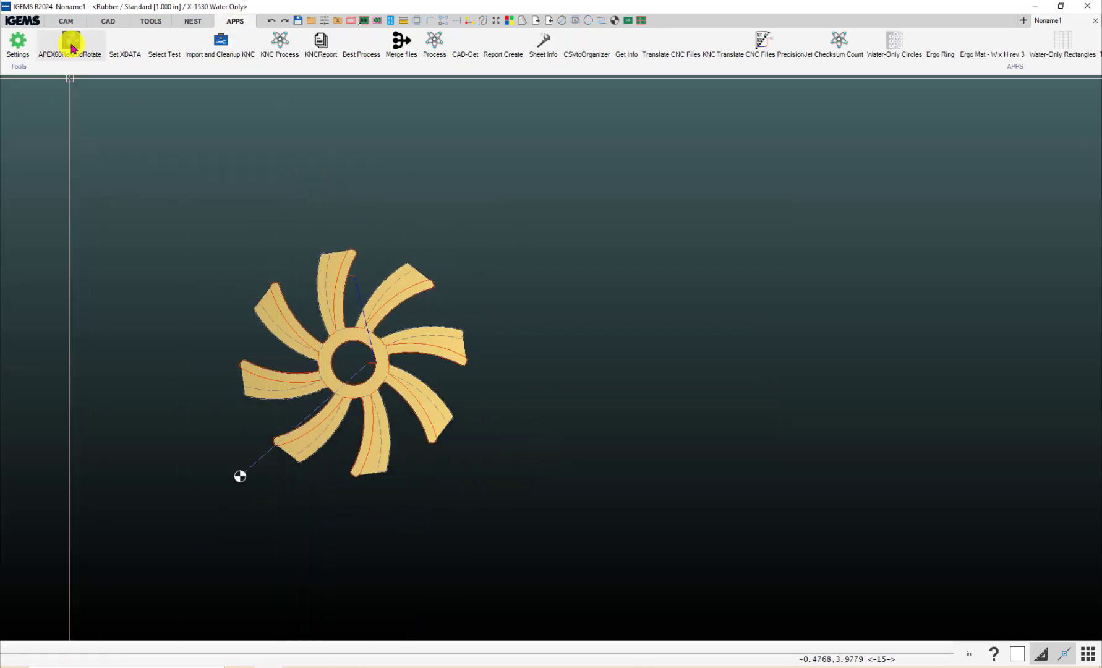
{"action": "left_click", "coordinate": [71, 46]}
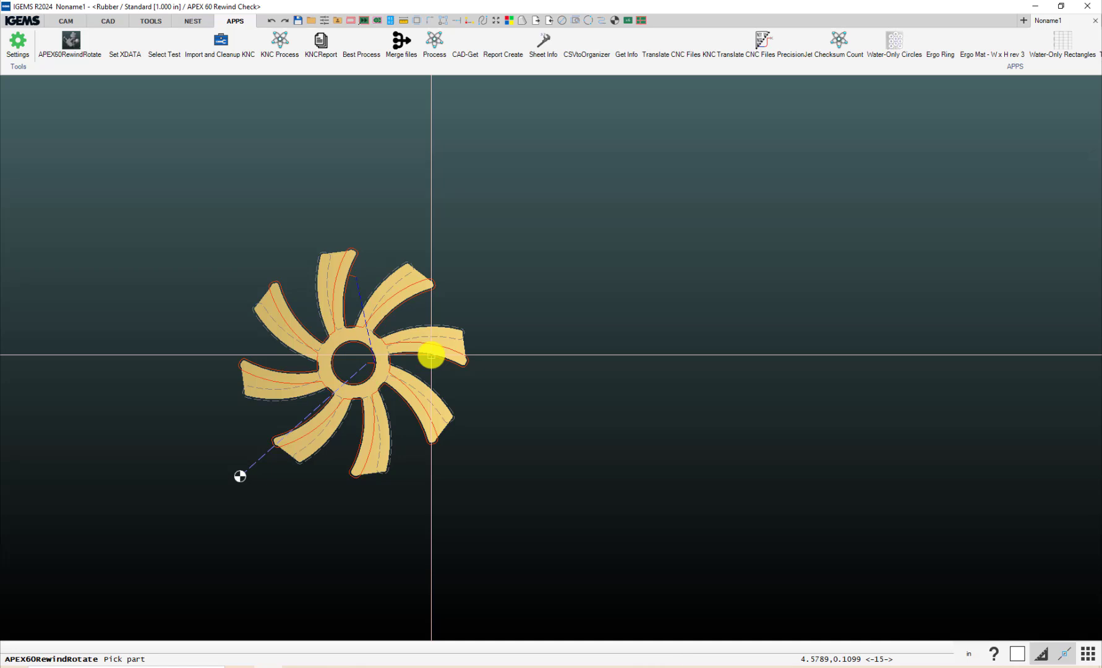
{"action": "left_click", "coordinate": [431, 355]}
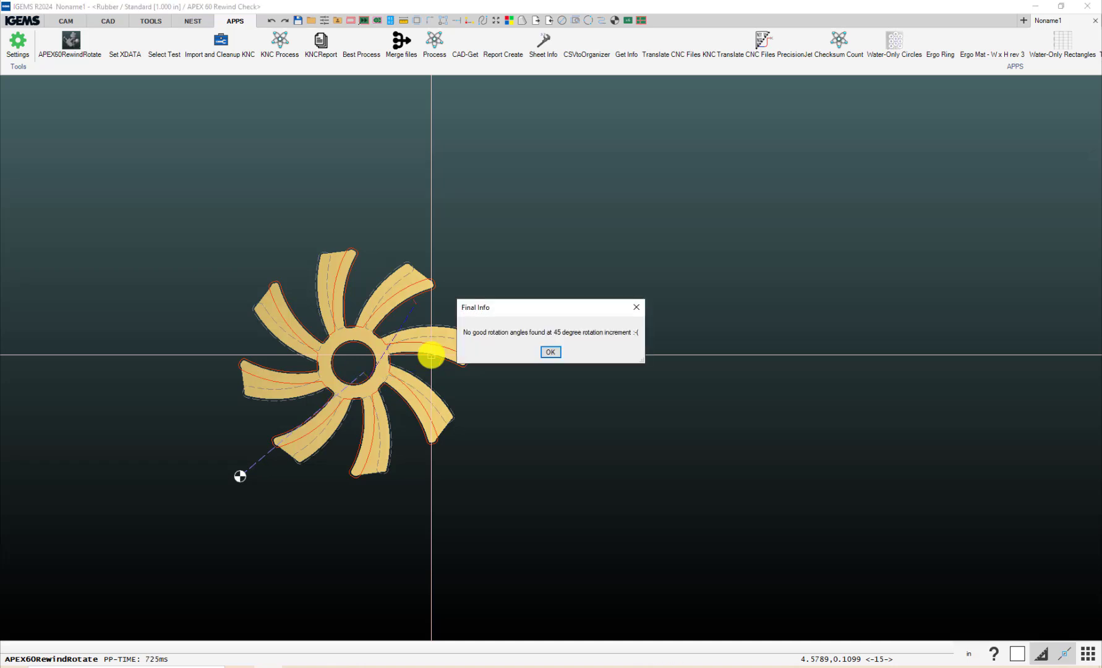
{"action": "left_click", "coordinate": [550, 354]}
Rerun APEX60RewindRotate on the impeller at 20° steps and accept the 240° good rotation
{"action": "scroll", "coordinate": [608, 292], "scroll_direction": "down", "scroll_amount": 2}
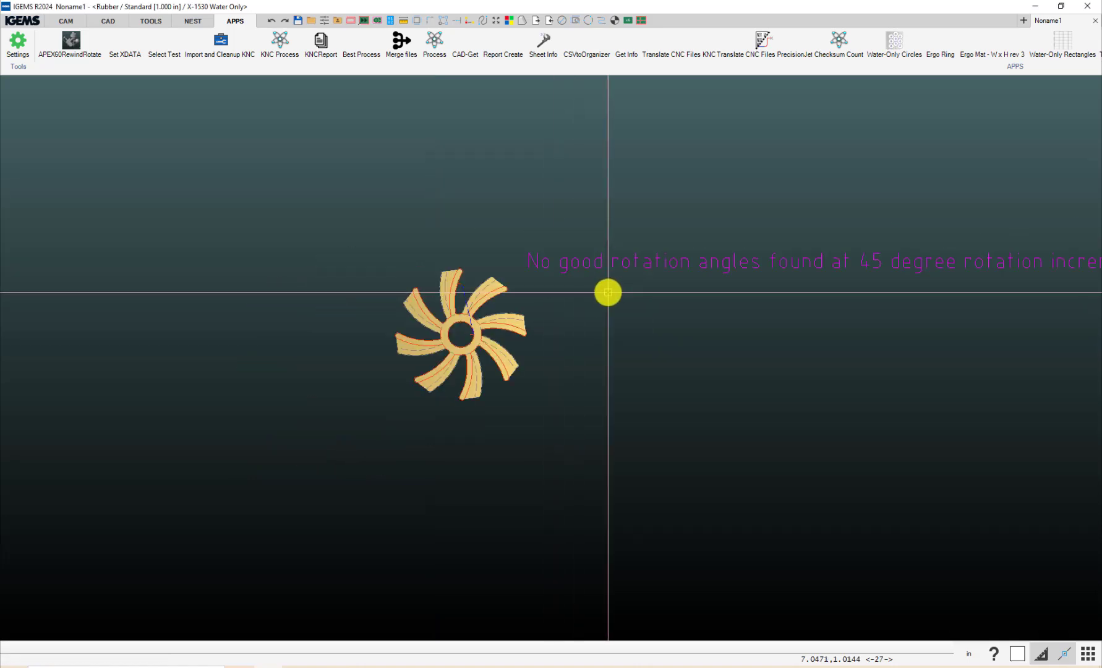
{"action": "scroll", "coordinate": [655, 291], "scroll_direction": "down", "scroll_amount": 1}
{"action": "scroll", "coordinate": [609, 319], "scroll_direction": "up", "scroll_amount": 1}
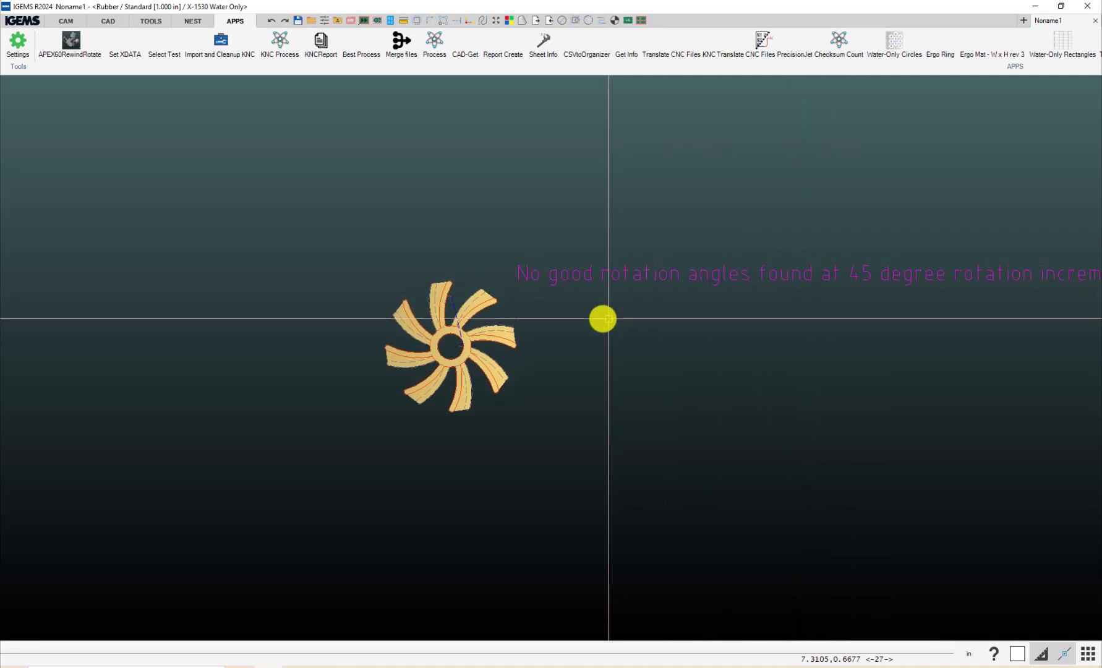
{"action": "left_click", "coordinate": [71, 41]}
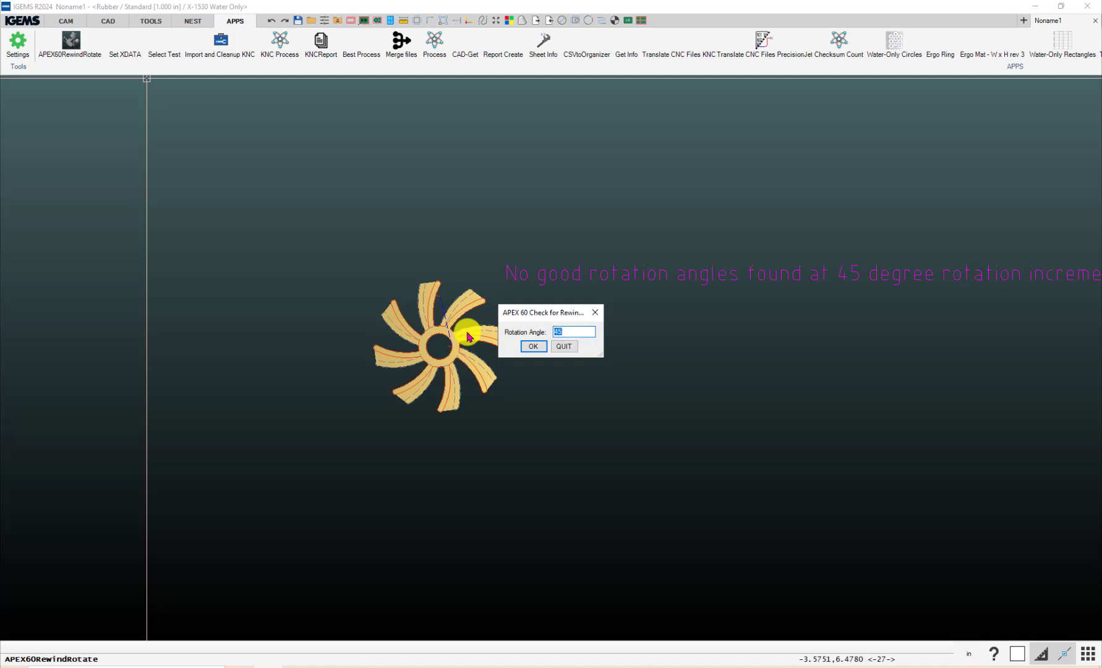
{"action": "left_click", "coordinate": [534, 351]}
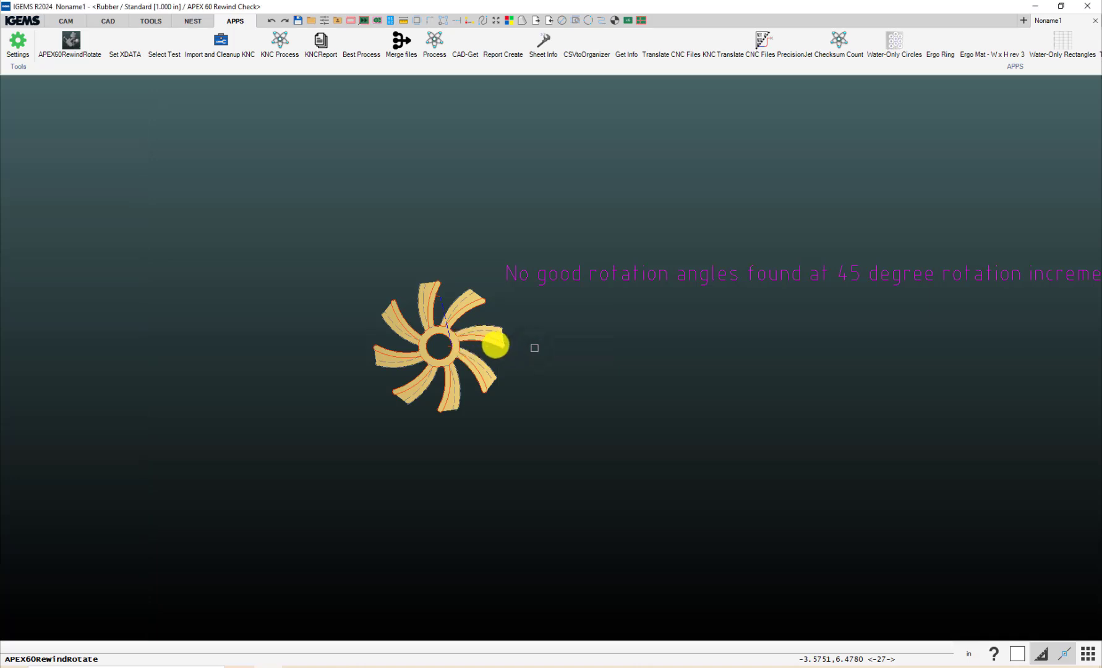
{"action": "left_click", "coordinate": [494, 345]}
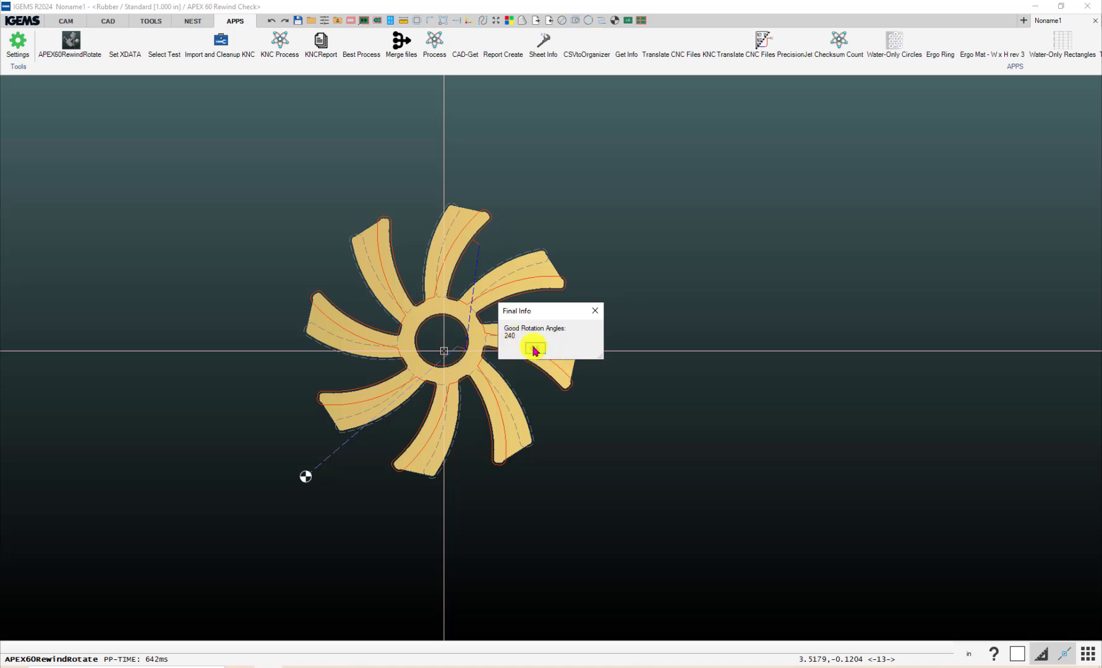
{"action": "left_click", "coordinate": [535, 349]}
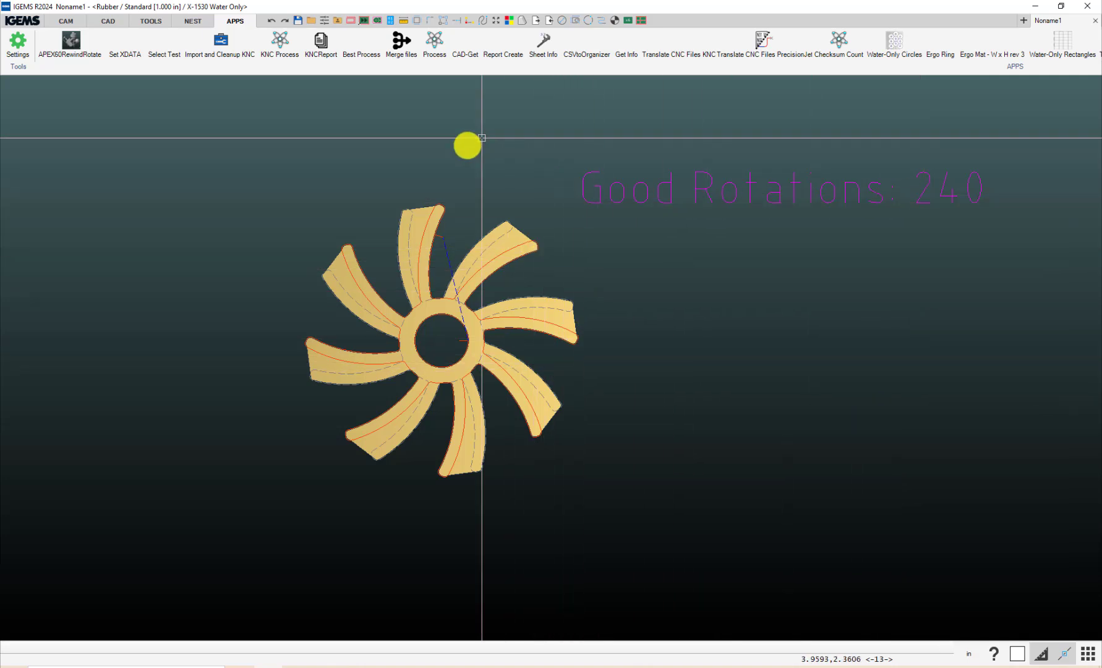
Rotate the impeller 240° about its centre, discarding the unrotated original
{"action": "left_click", "coordinate": [104, 22]}
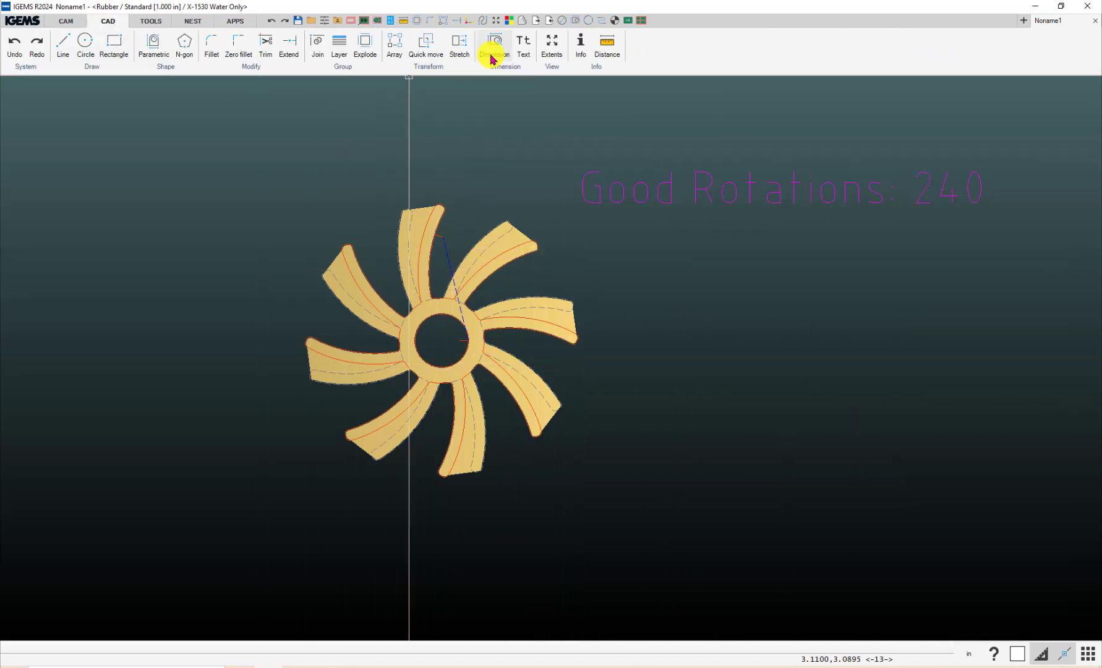
{"action": "left_click", "coordinate": [437, 71]}
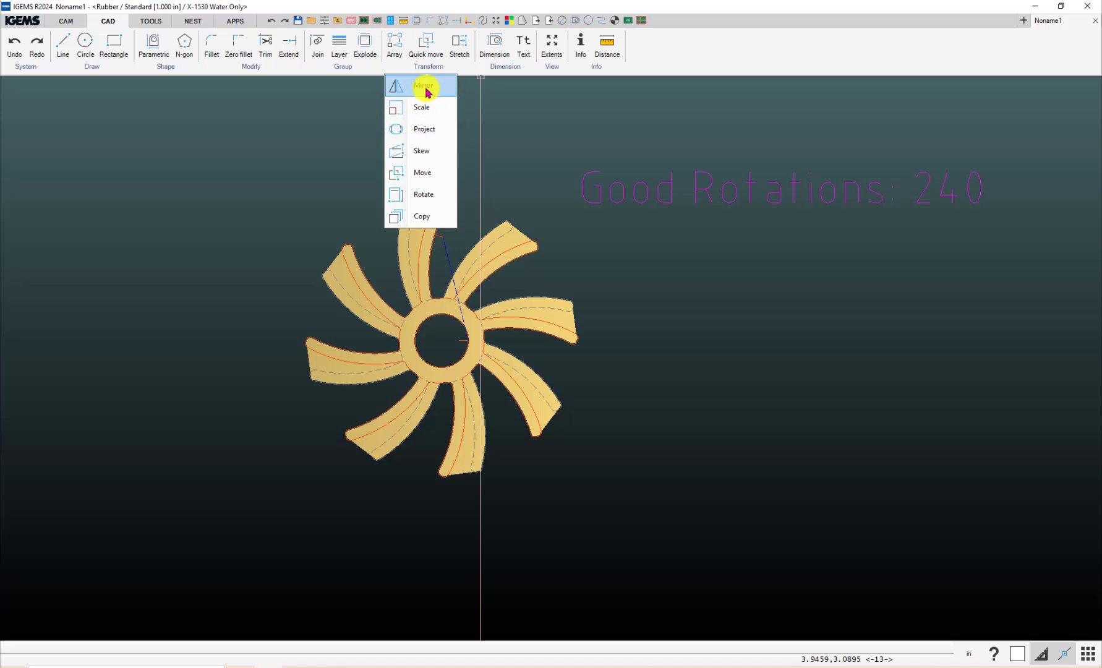
{"action": "left_click", "coordinate": [424, 196]}
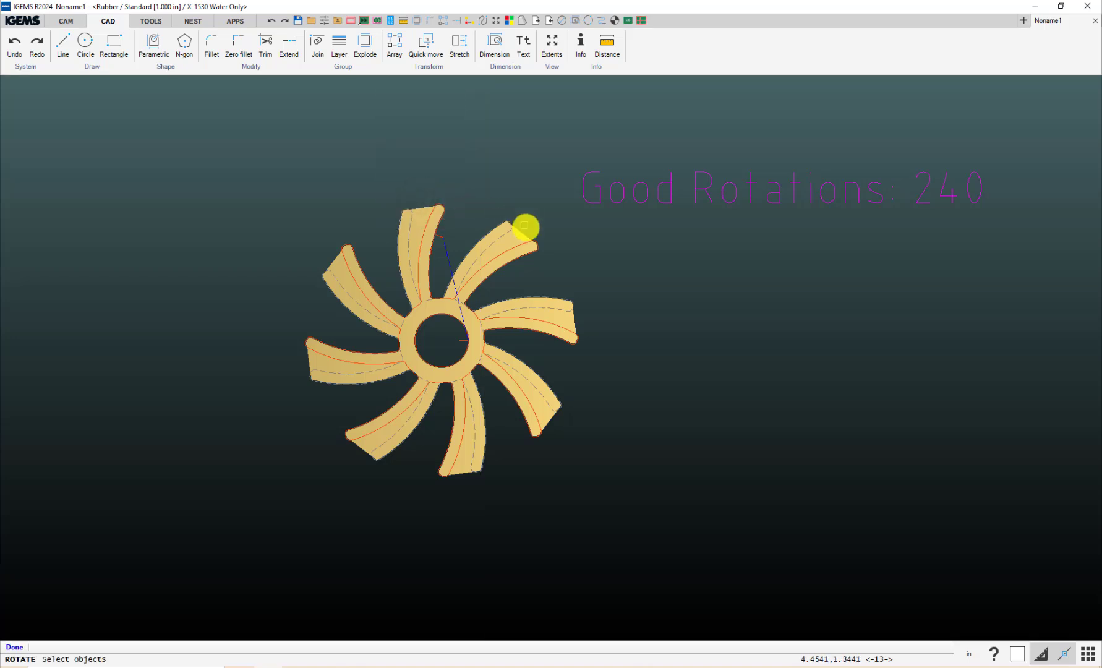
{"action": "left_click", "coordinate": [530, 252]}
{"action": "right_click", "coordinate": [527, 250]}
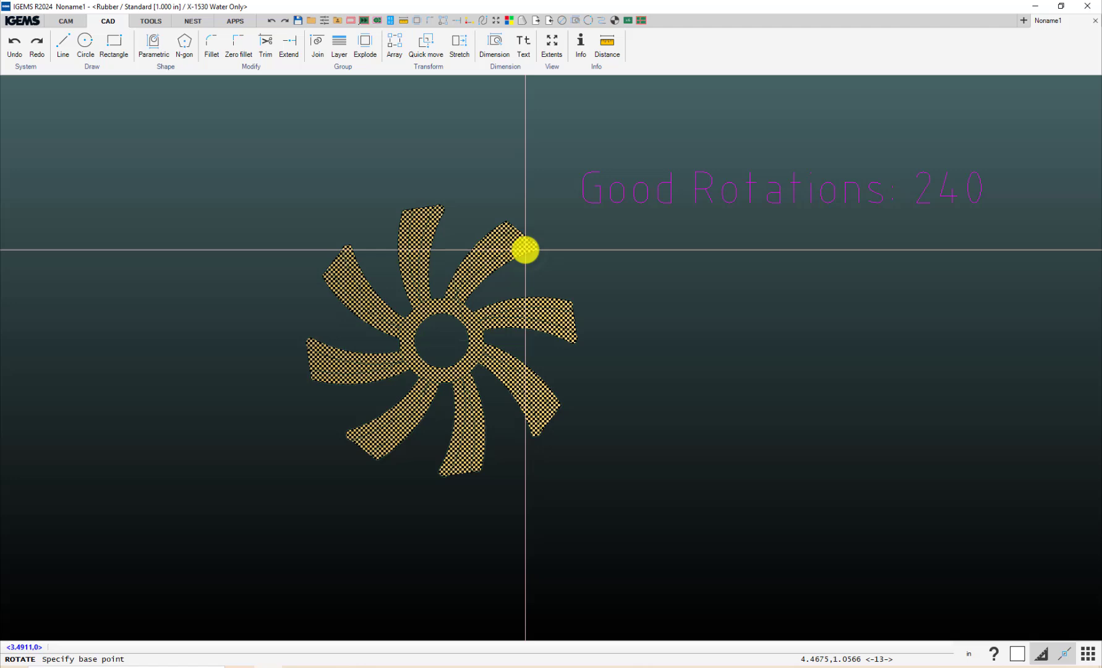
{"action": "left_click", "coordinate": [19, 647]}
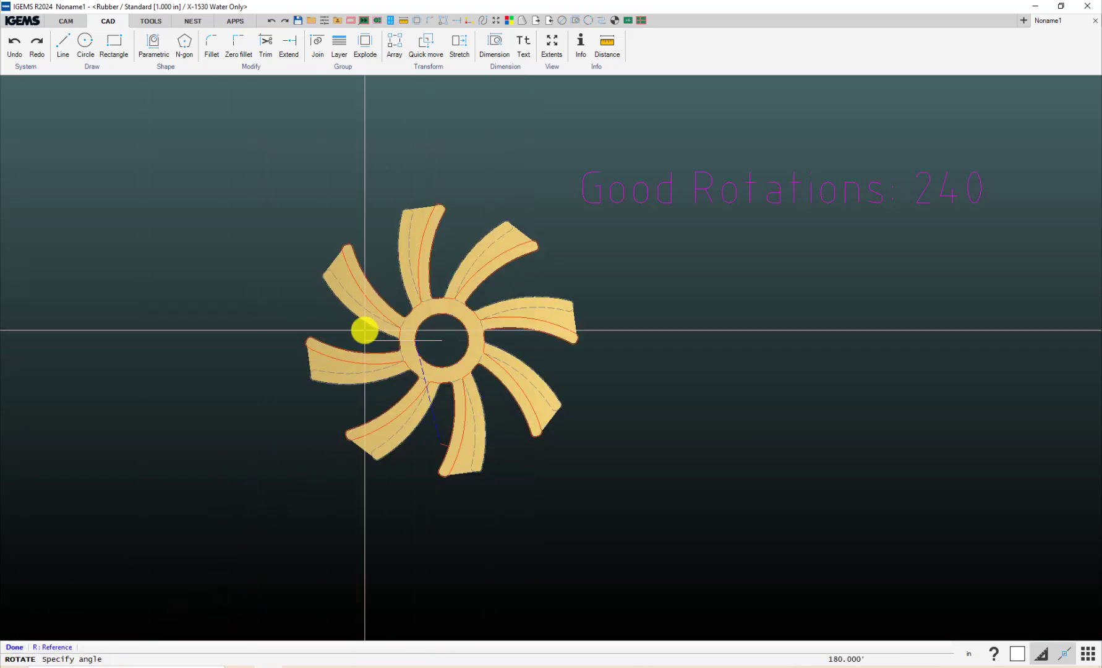
{"action": "type", "text": "240"}
{"action": "key", "text": "Return"}
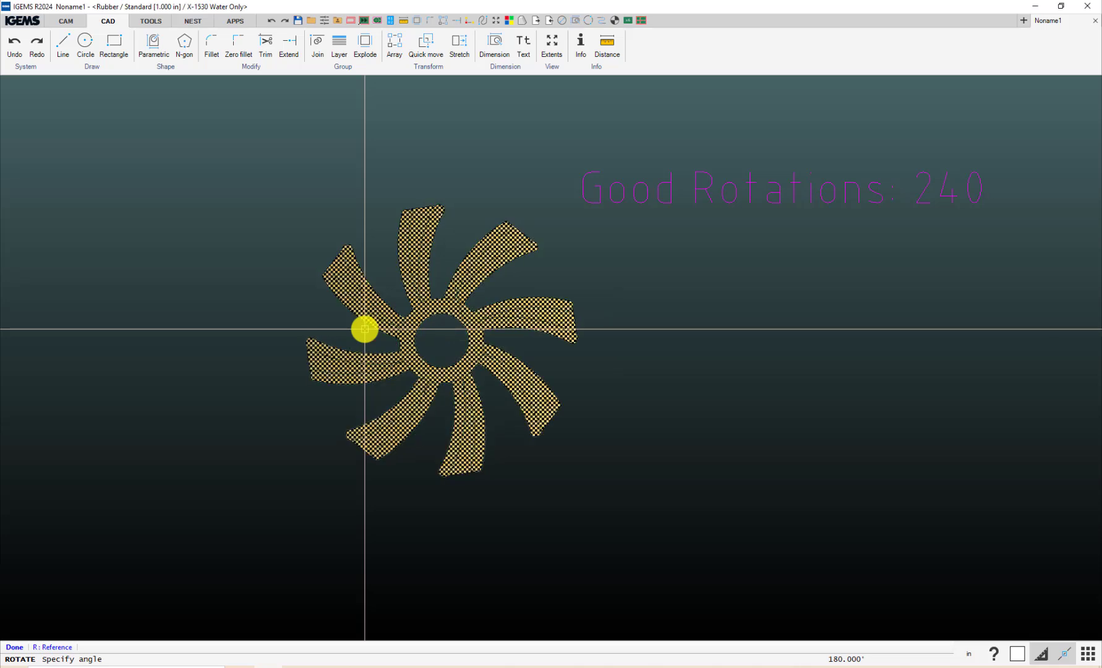
{"action": "left_click", "coordinate": [581, 372]}
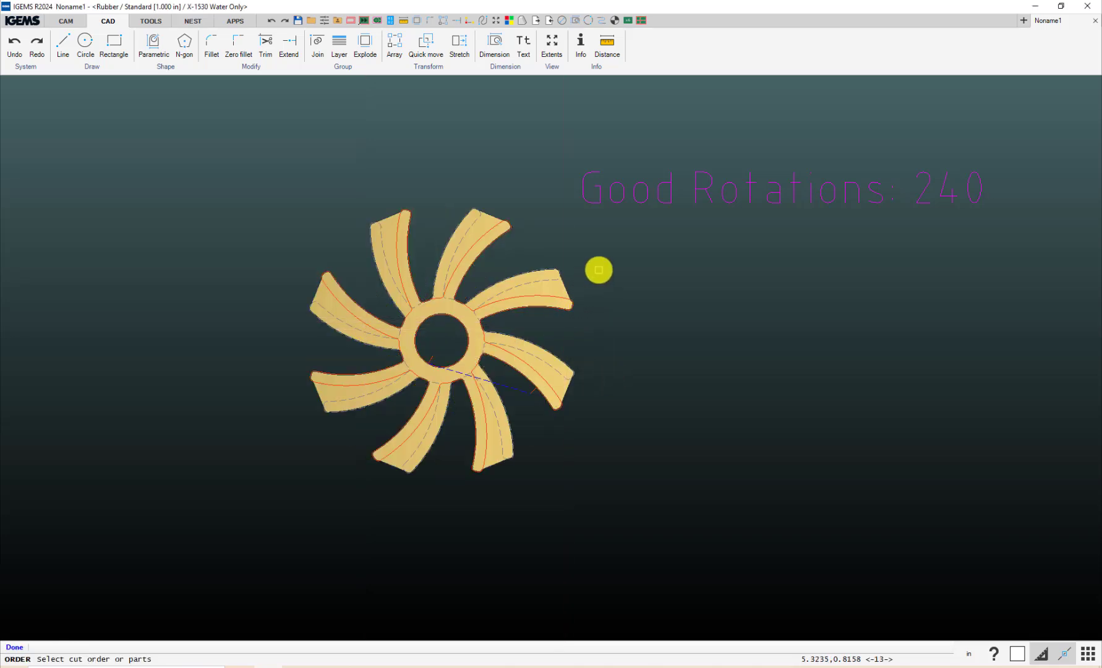
Enable a 3D zero point for the impeller with Z set to 0.787
{"action": "left_click", "coordinate": [502, 350]}
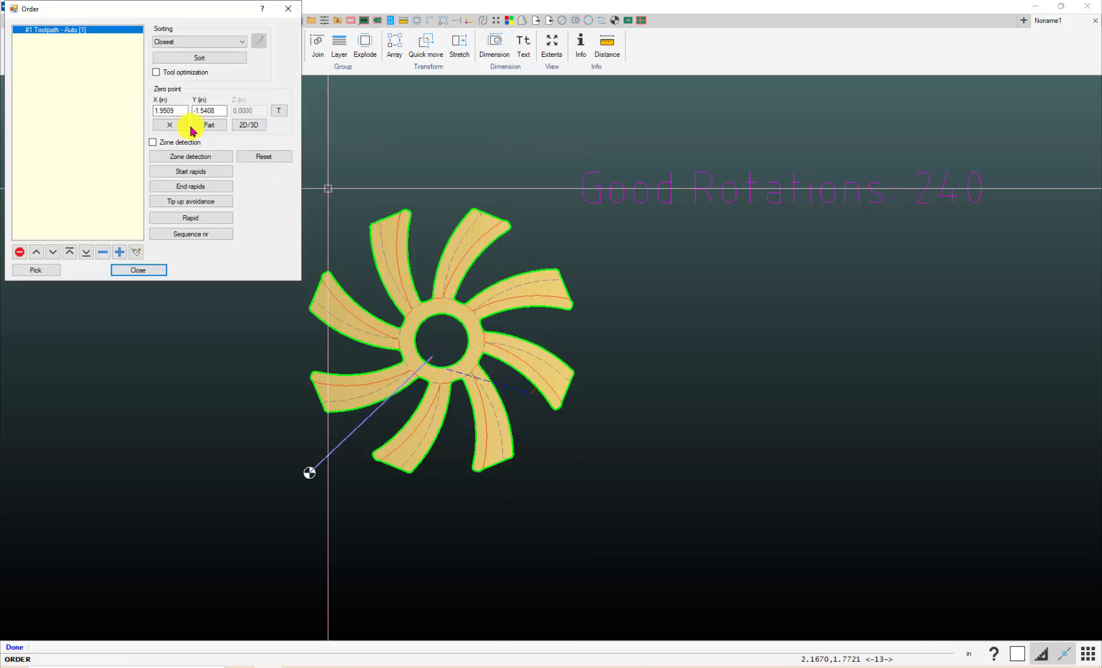
{"action": "left_click", "coordinate": [278, 112]}
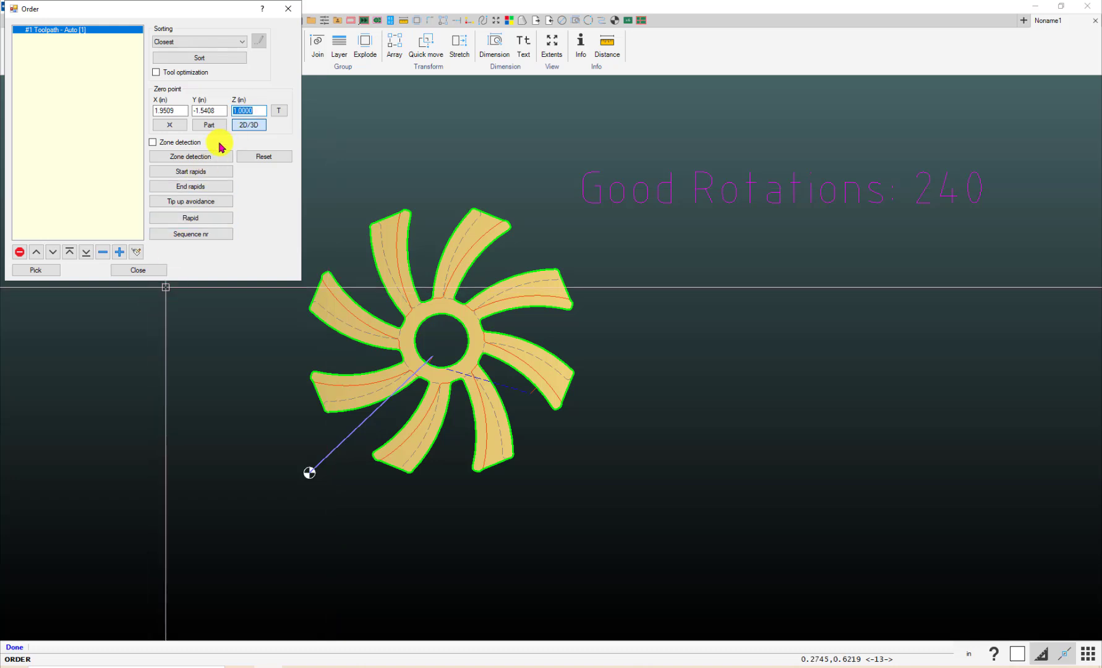
{"action": "type", "text": ".7870"}
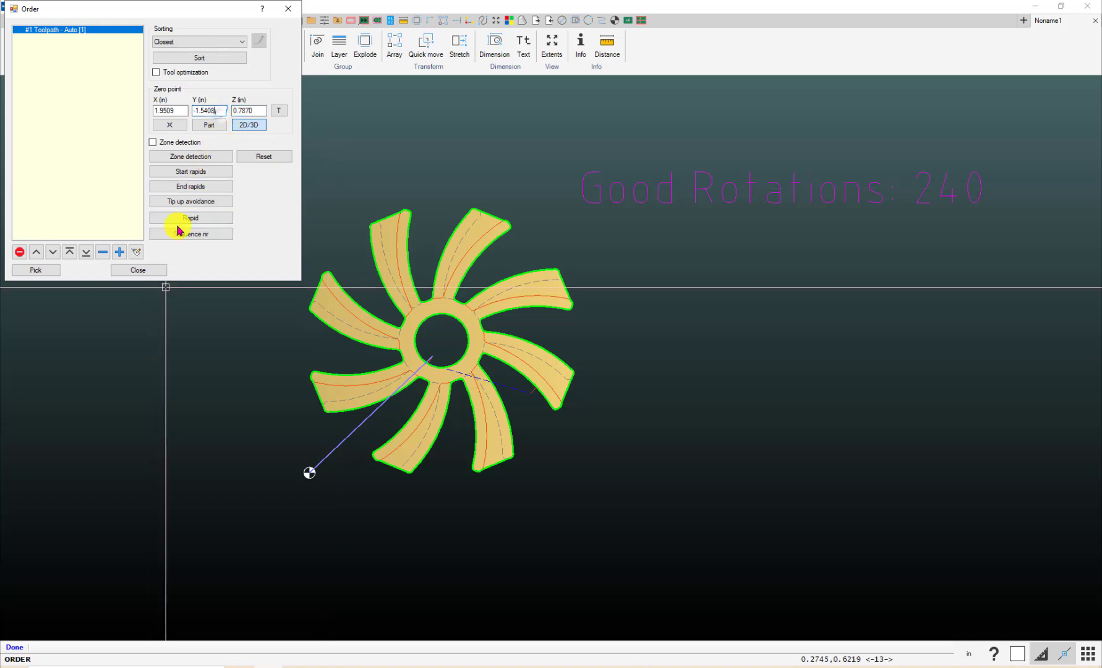
{"action": "left_click", "coordinate": [146, 270]}
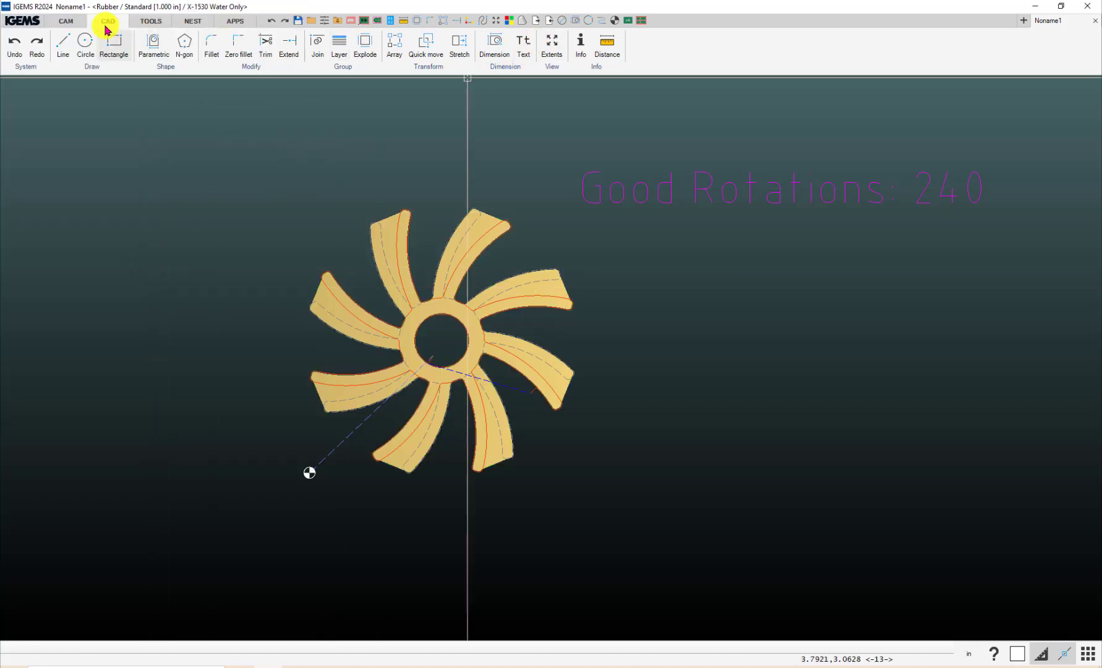
Create the CNC program with default machine and WARDJet options, then preview it in the 5x simulator
{"action": "left_click", "coordinate": [66, 20]}
{"action": "left_click", "coordinate": [462, 46]}
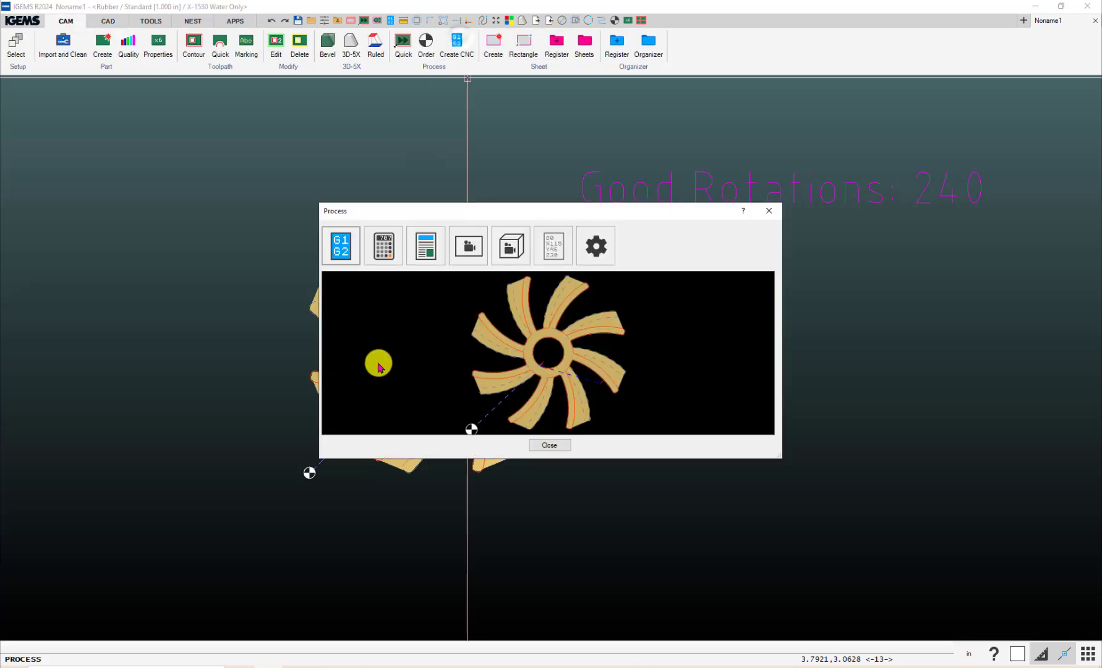
{"action": "left_click", "coordinate": [506, 250]}
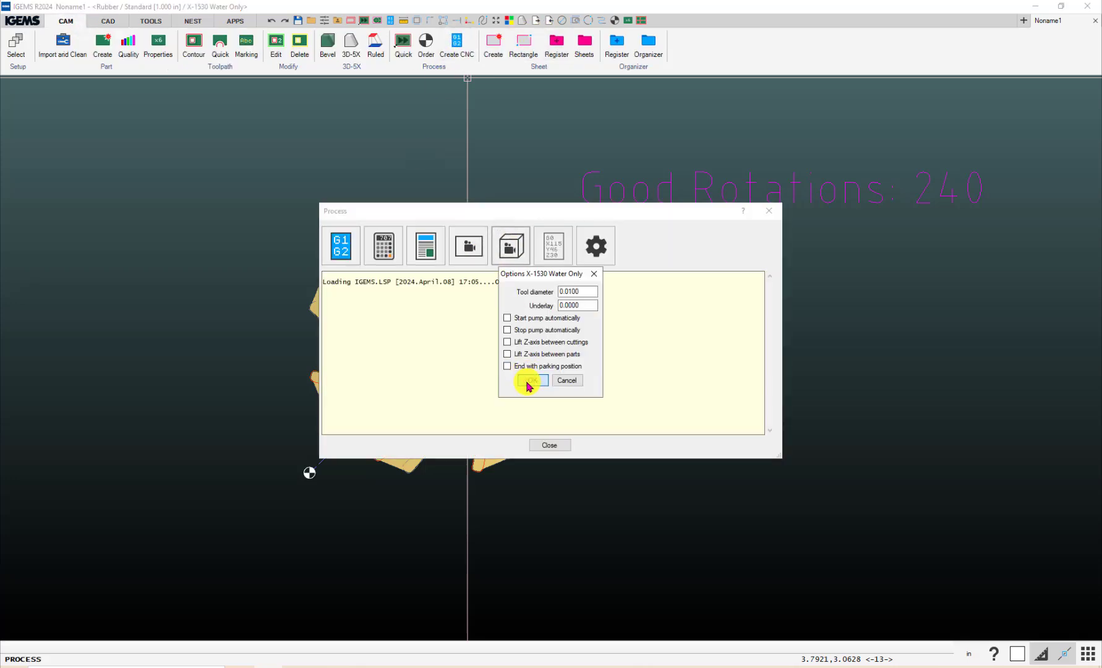
{"action": "left_click", "coordinate": [530, 380]}
{"action": "left_click", "coordinate": [527, 465]}
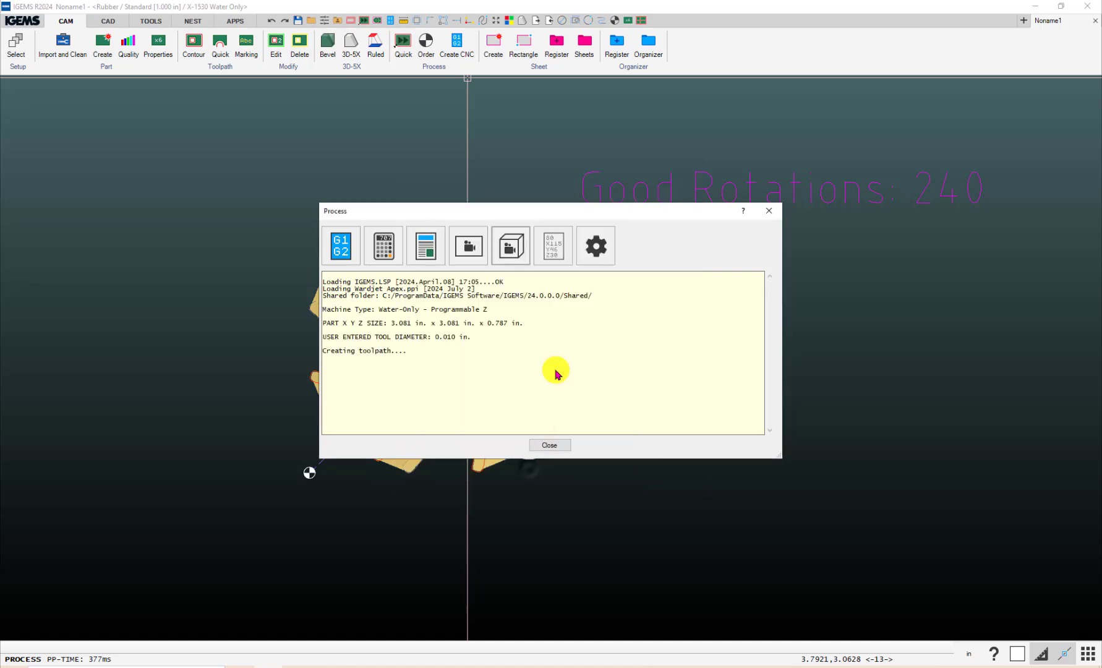
{"action": "left_click", "coordinate": [532, 455]}
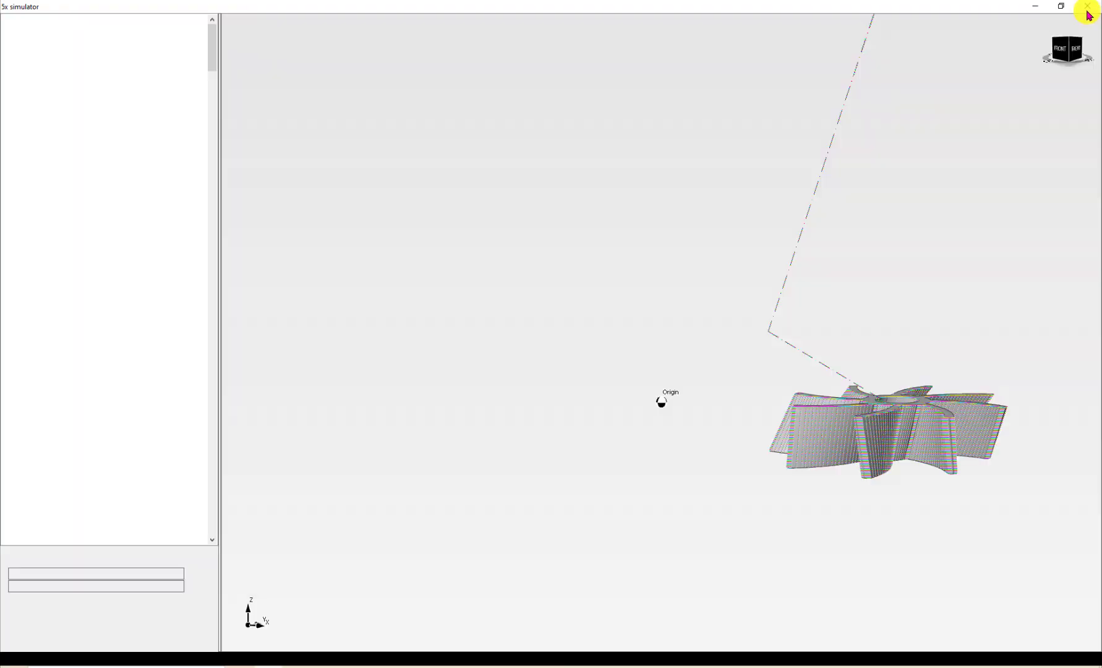
{"action": "left_click", "coordinate": [1089, 9]}
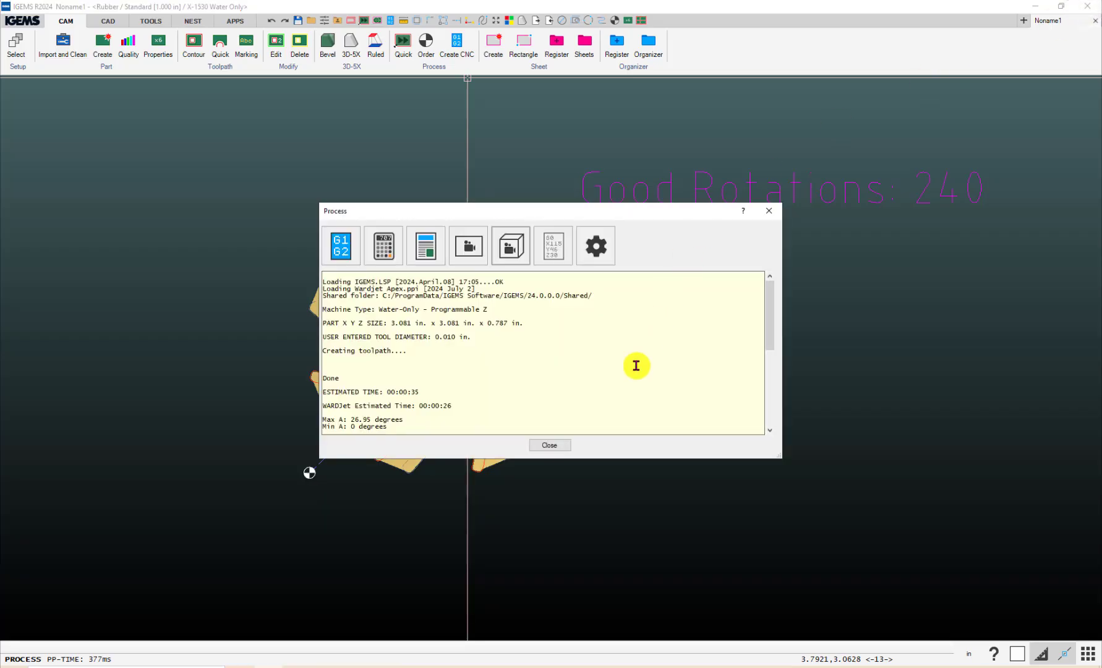
{"action": "left_click", "coordinate": [537, 446]}
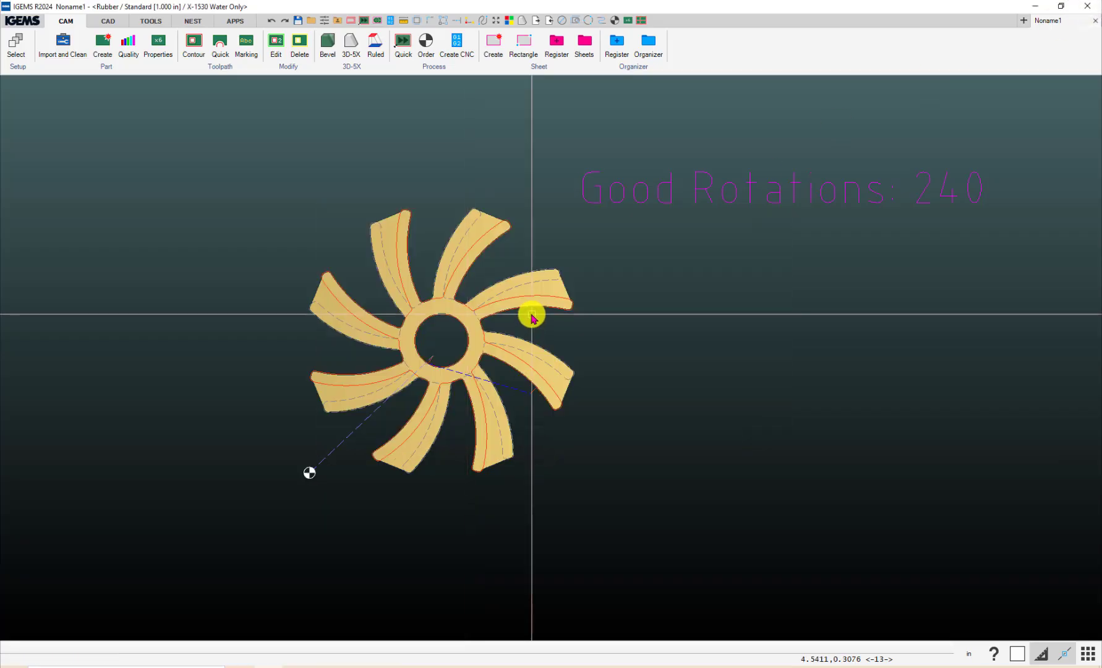
{"action": "left_click", "coordinate": [532, 308]}
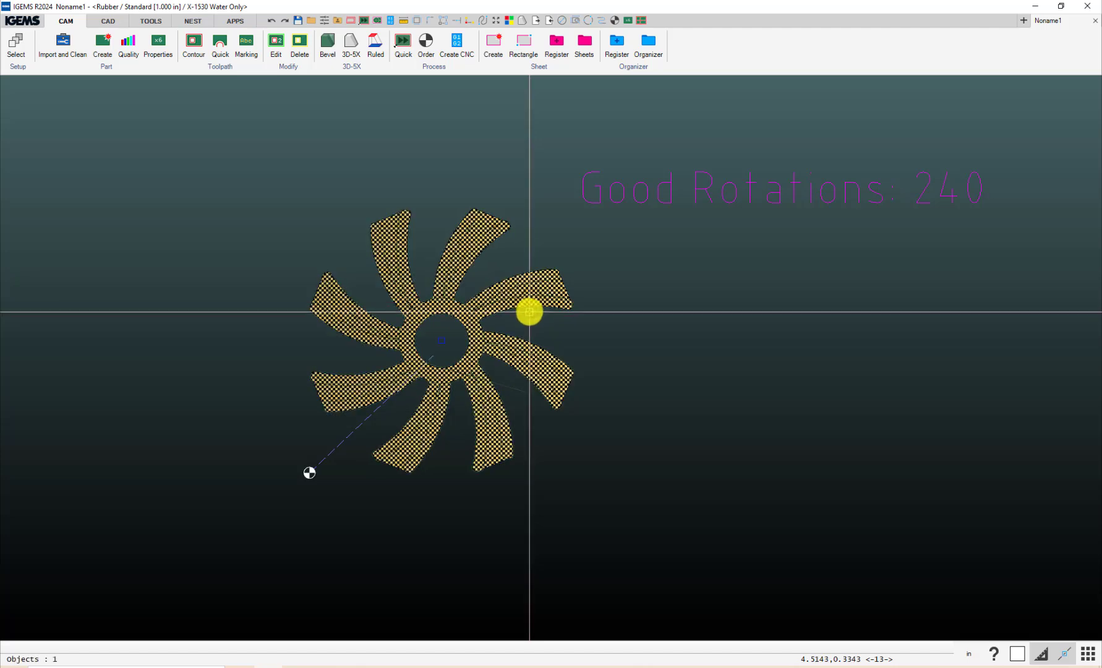
{"action": "left_click", "coordinate": [158, 43]}
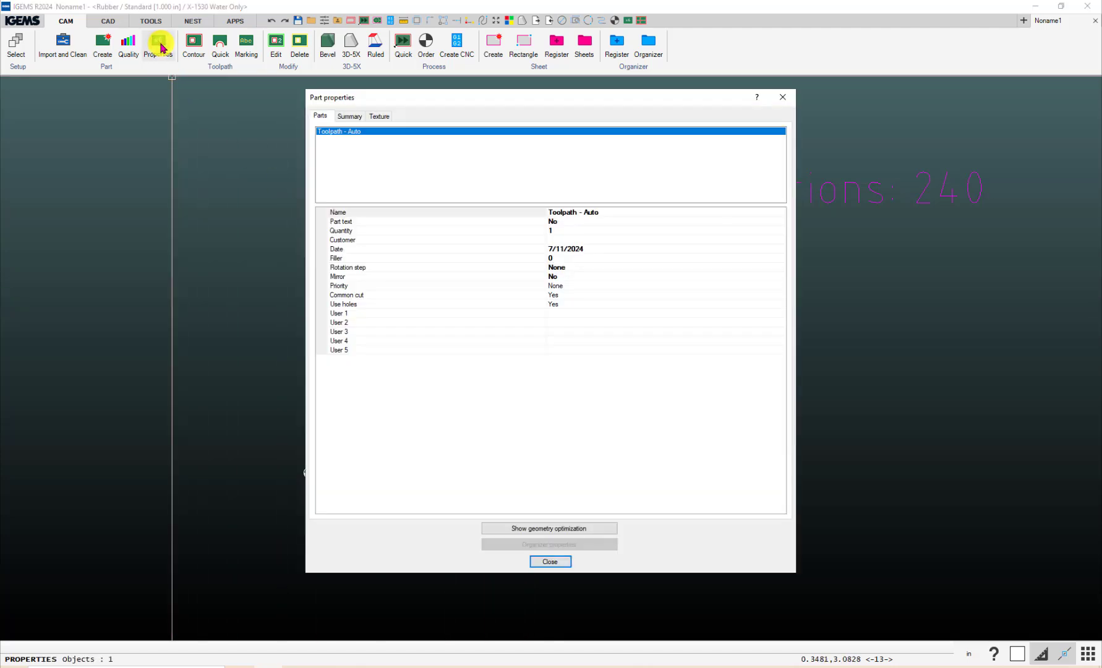
{"action": "left_click", "coordinate": [345, 267]}
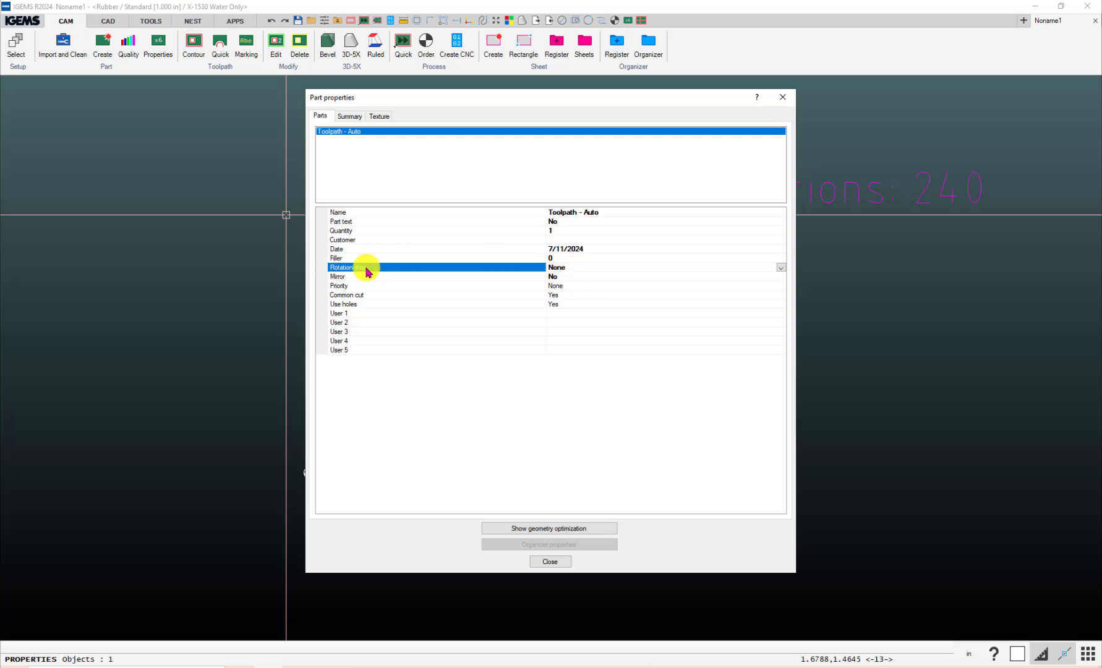
{"action": "left_click", "coordinate": [560, 267]}
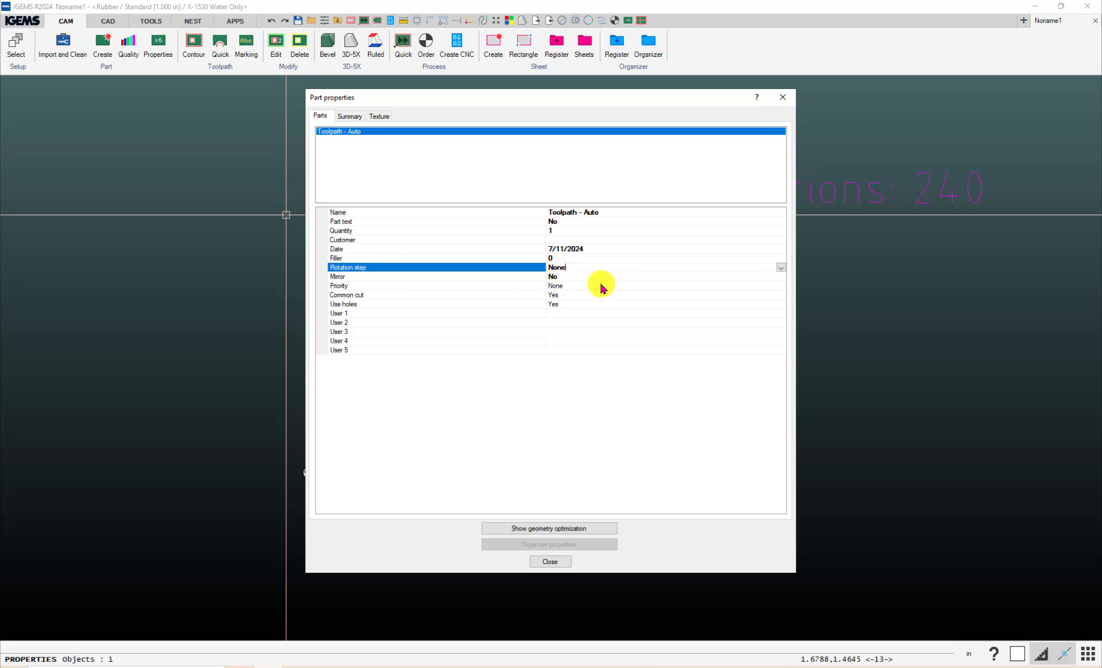
{"action": "left_click", "coordinate": [550, 562]}
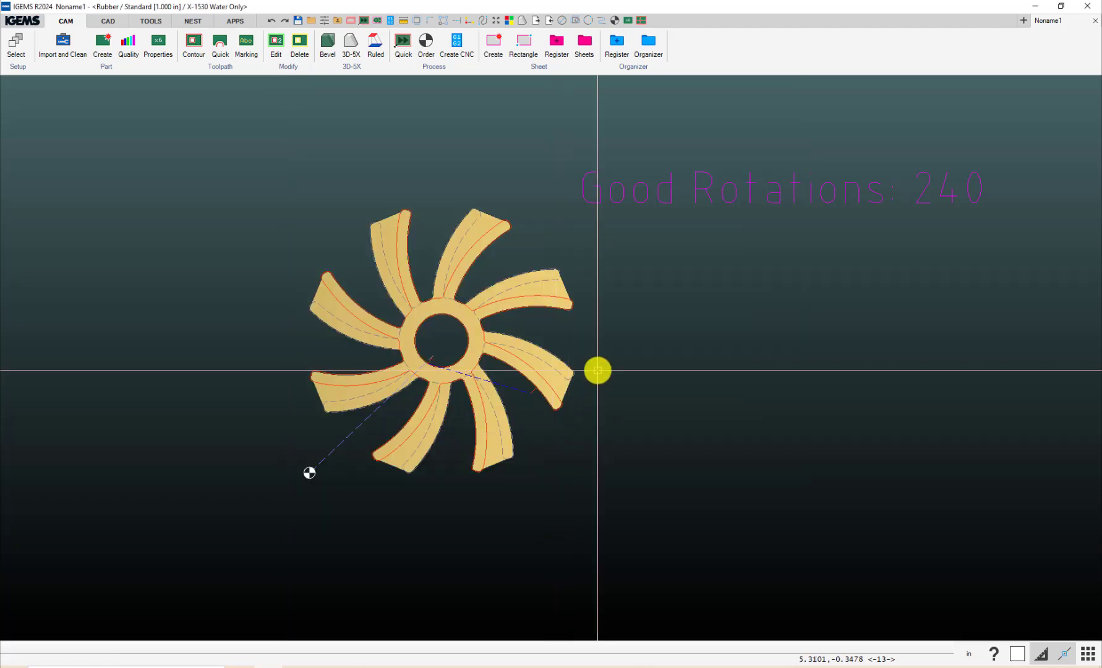
Inspect the impeller's Info listing to confirm Rotation 240° and the Good Rotations: 240 entry
{"action": "left_click", "coordinate": [108, 21]}
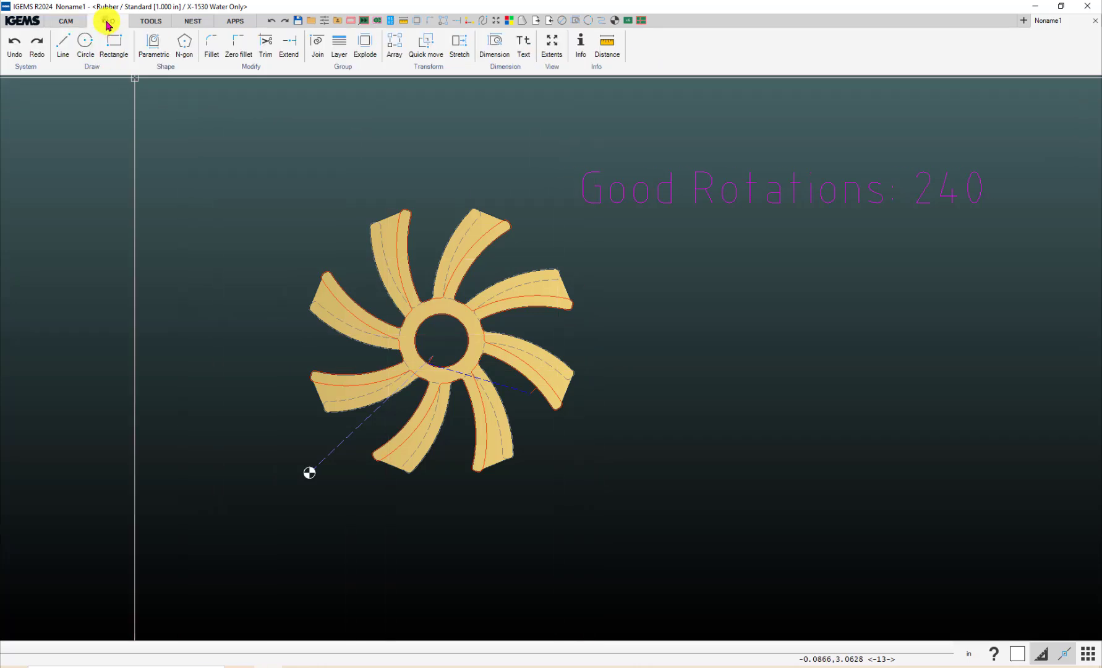
{"action": "left_click", "coordinate": [580, 47]}
{"action": "left_click", "coordinate": [491, 242]}
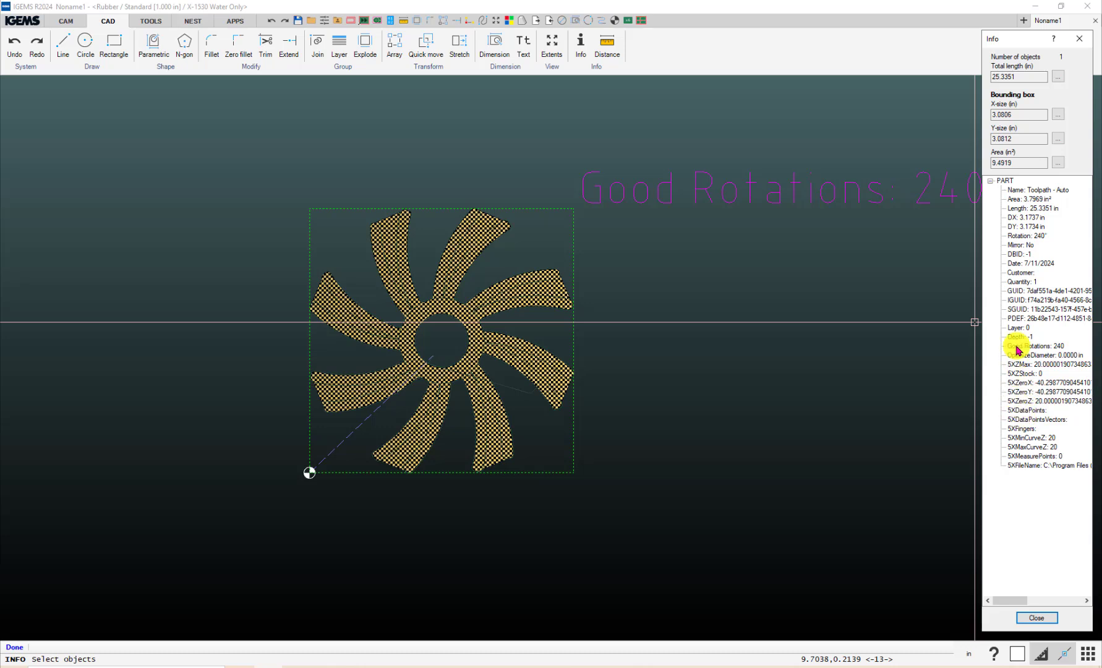
{"action": "left_click", "coordinate": [1041, 348]}
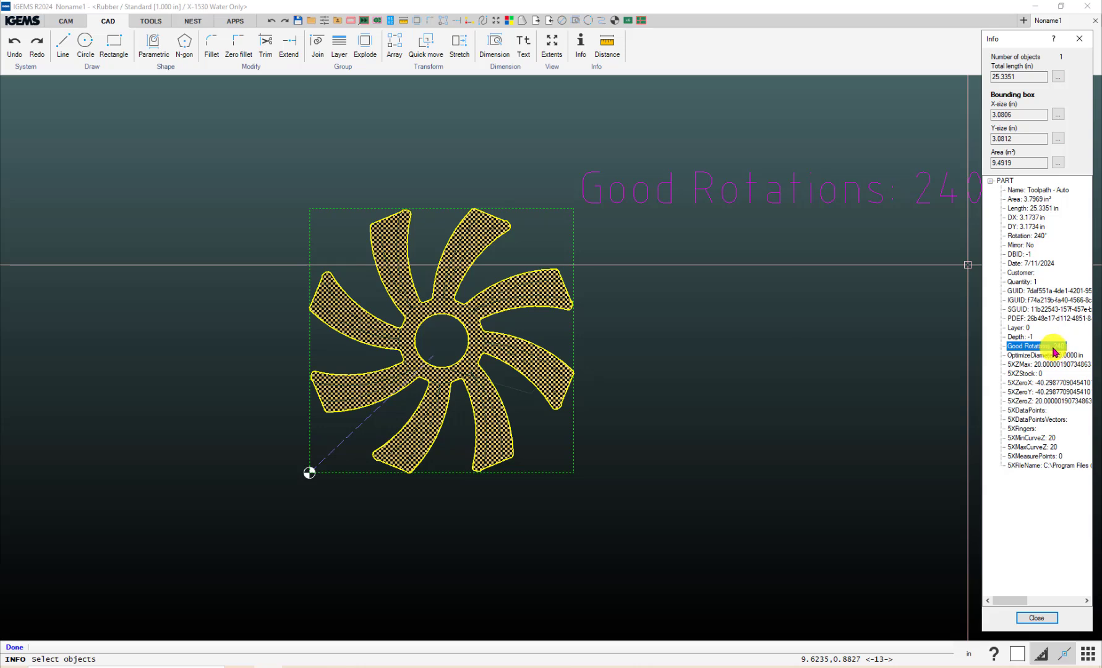
{"action": "left_click", "coordinate": [1036, 618]}
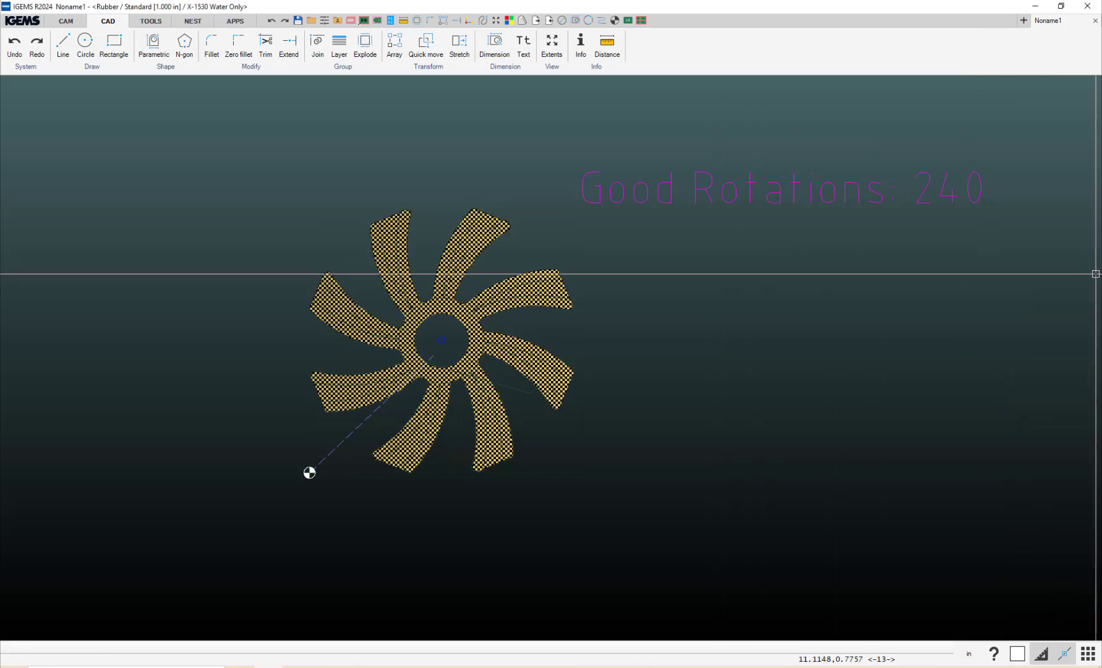